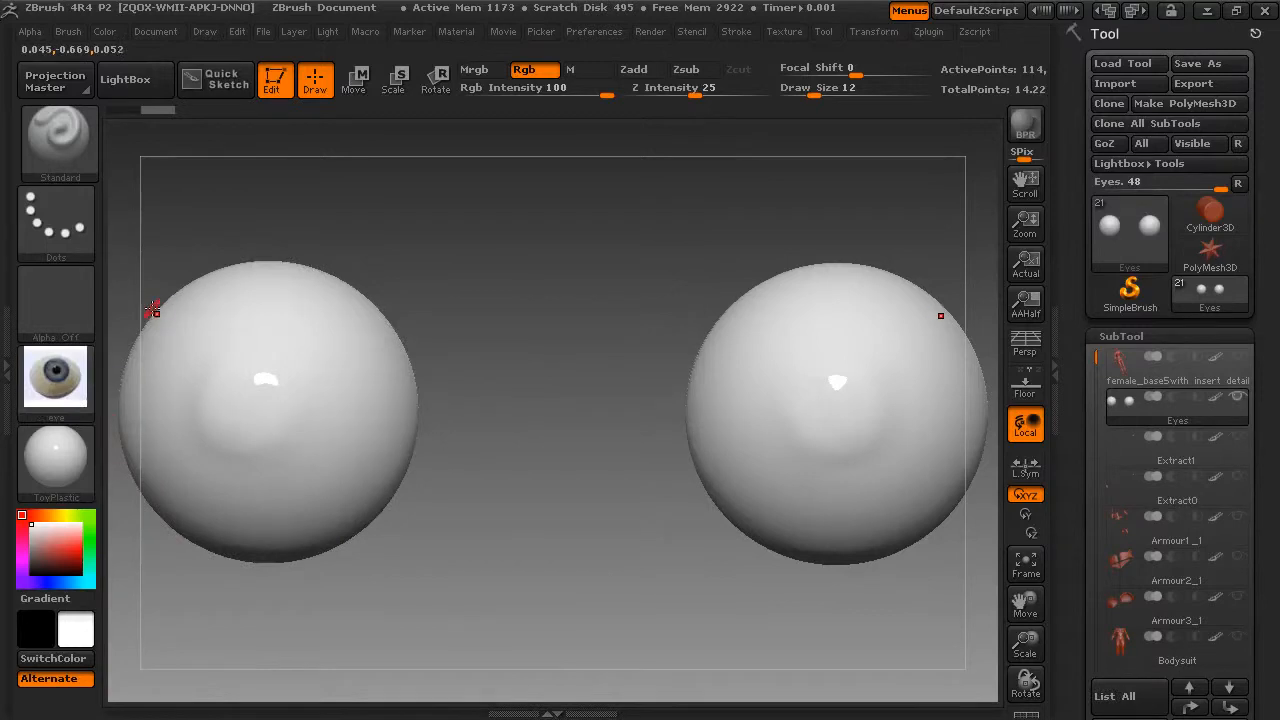
Step: Add the eye texture to Spotlight and close the LightBox browser
{"action": "left_click", "coordinate": [58, 378]}
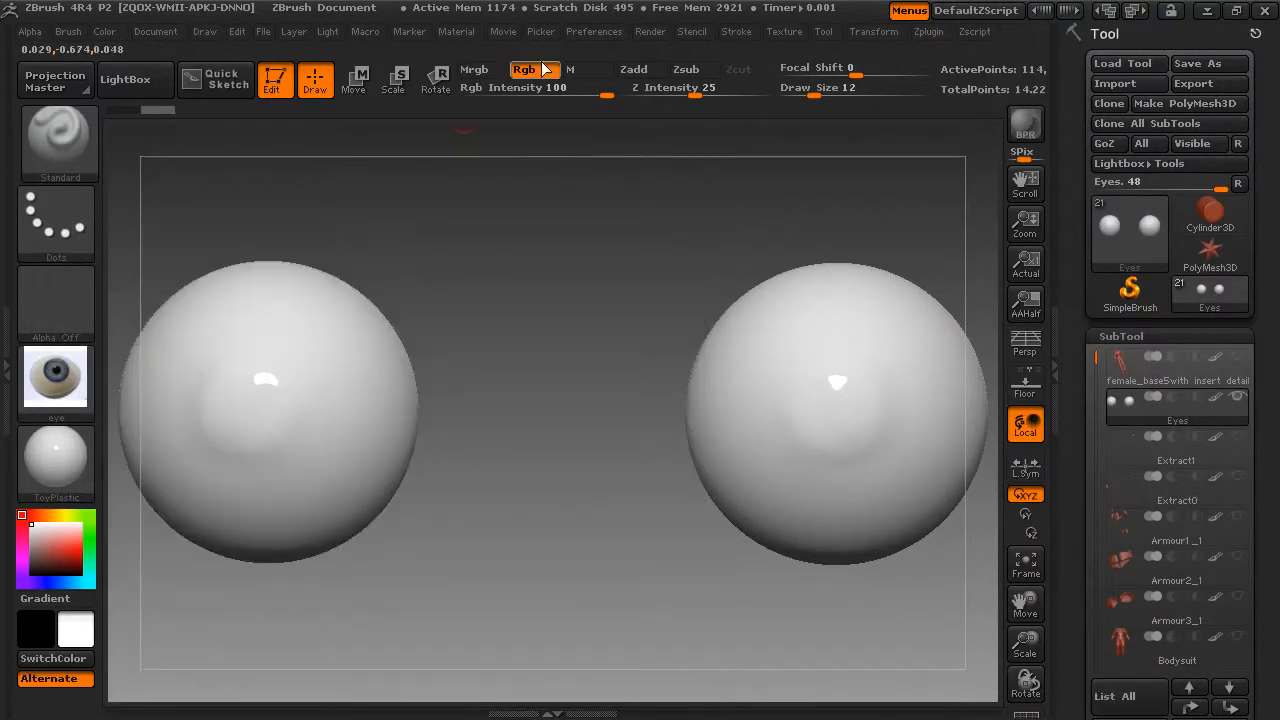
{"action": "left_click", "coordinate": [785, 33]}
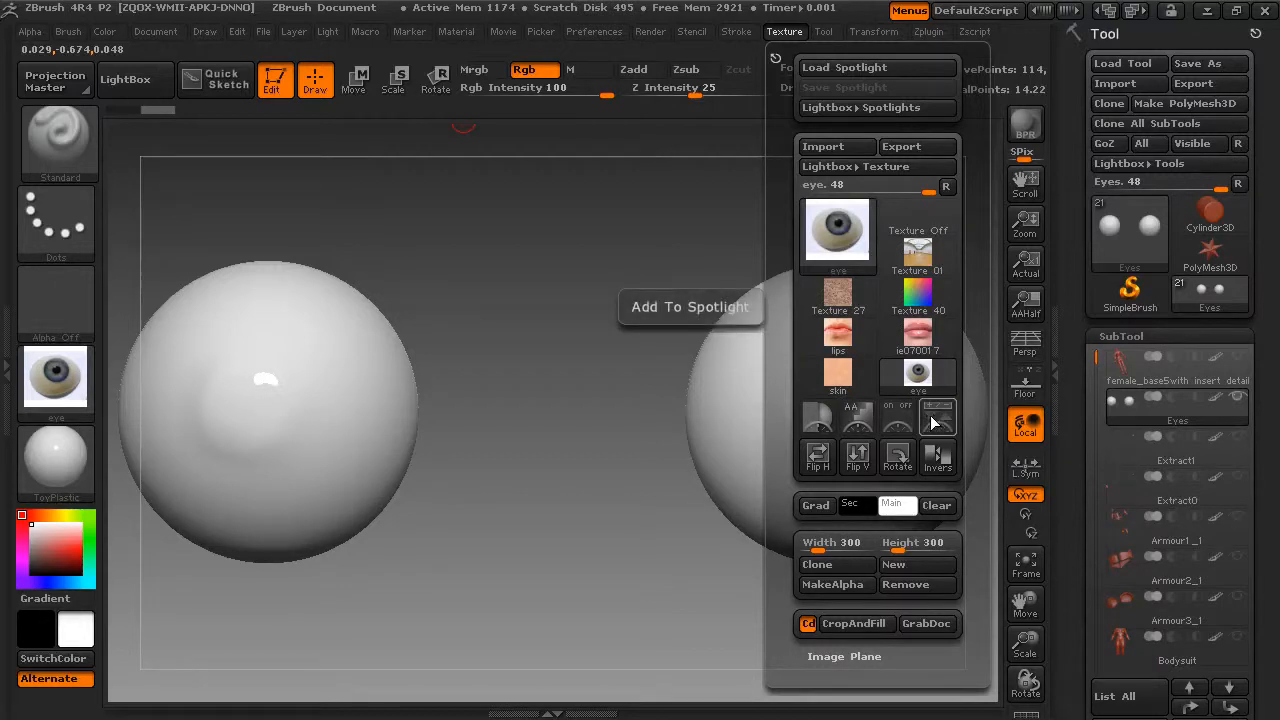
{"action": "left_click", "coordinate": [935, 420]}
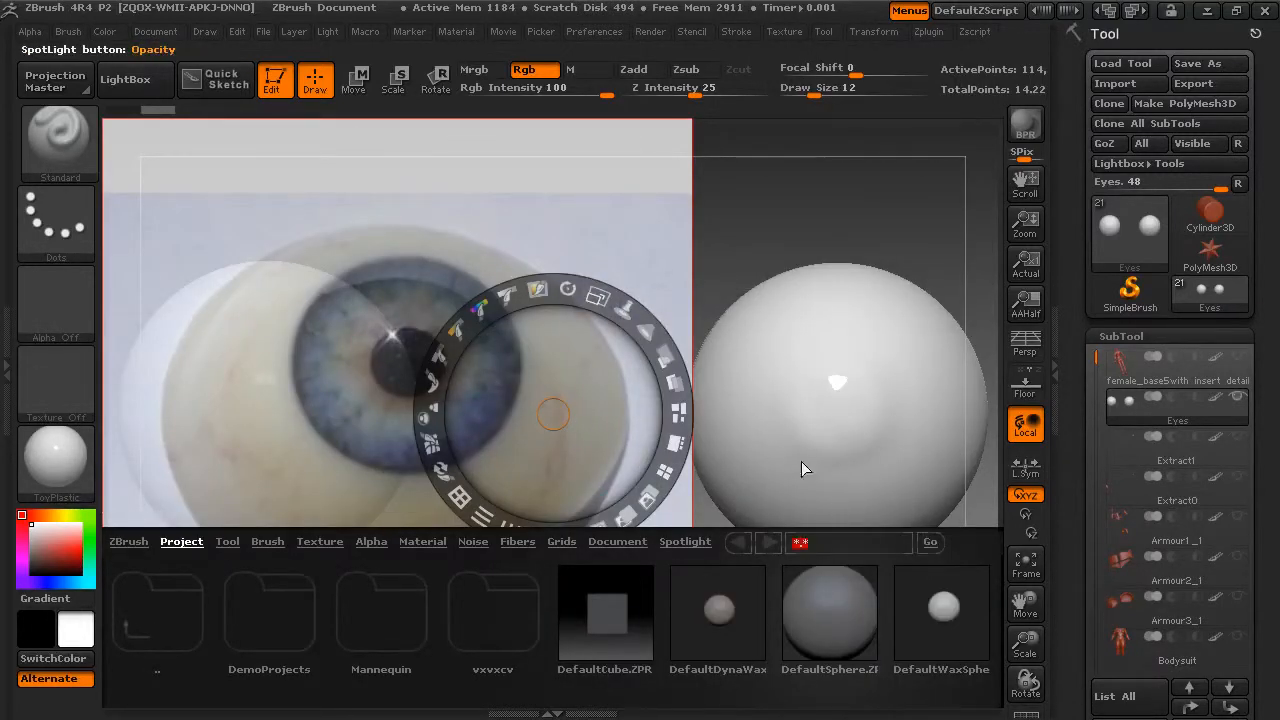
{"action": "left_click", "coordinate": [133, 84]}
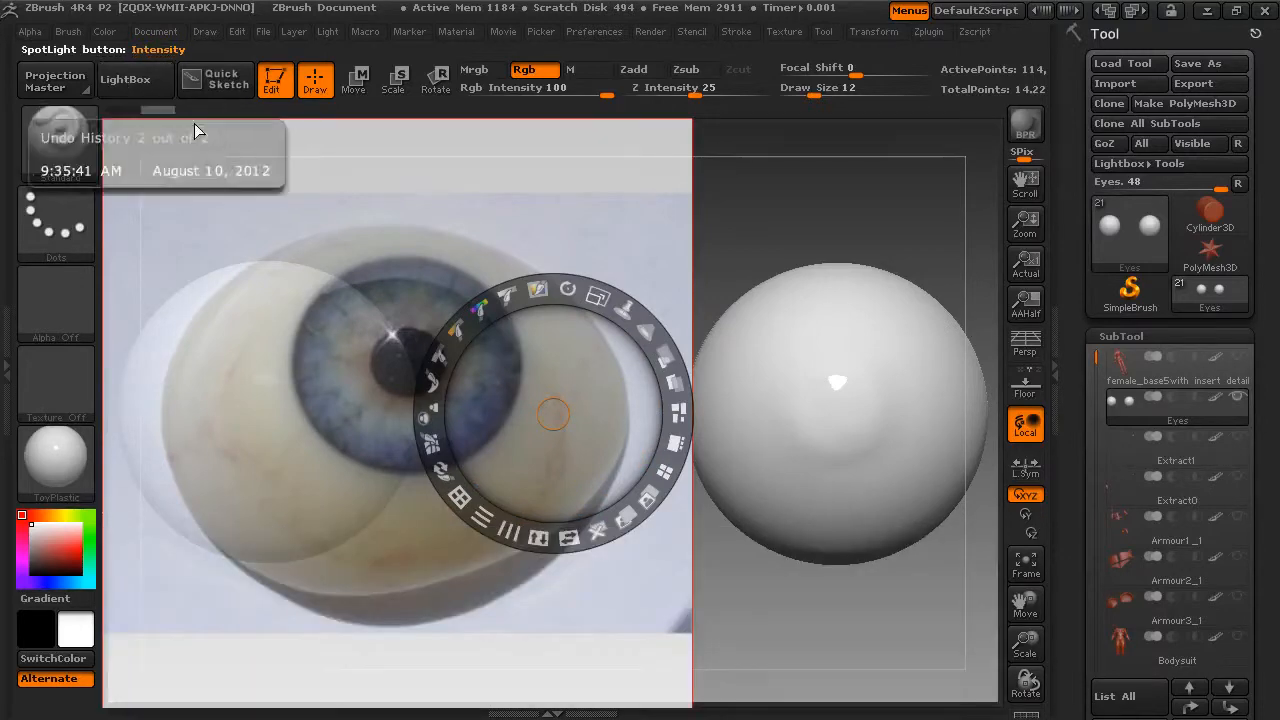
Step: Rotate, shrink and move the Spotlight eye image so that its iris sits over the center of one eyeball
{"action": "left_click_drag", "start_coordinate": [573, 405], "coordinate": [441, 438]}
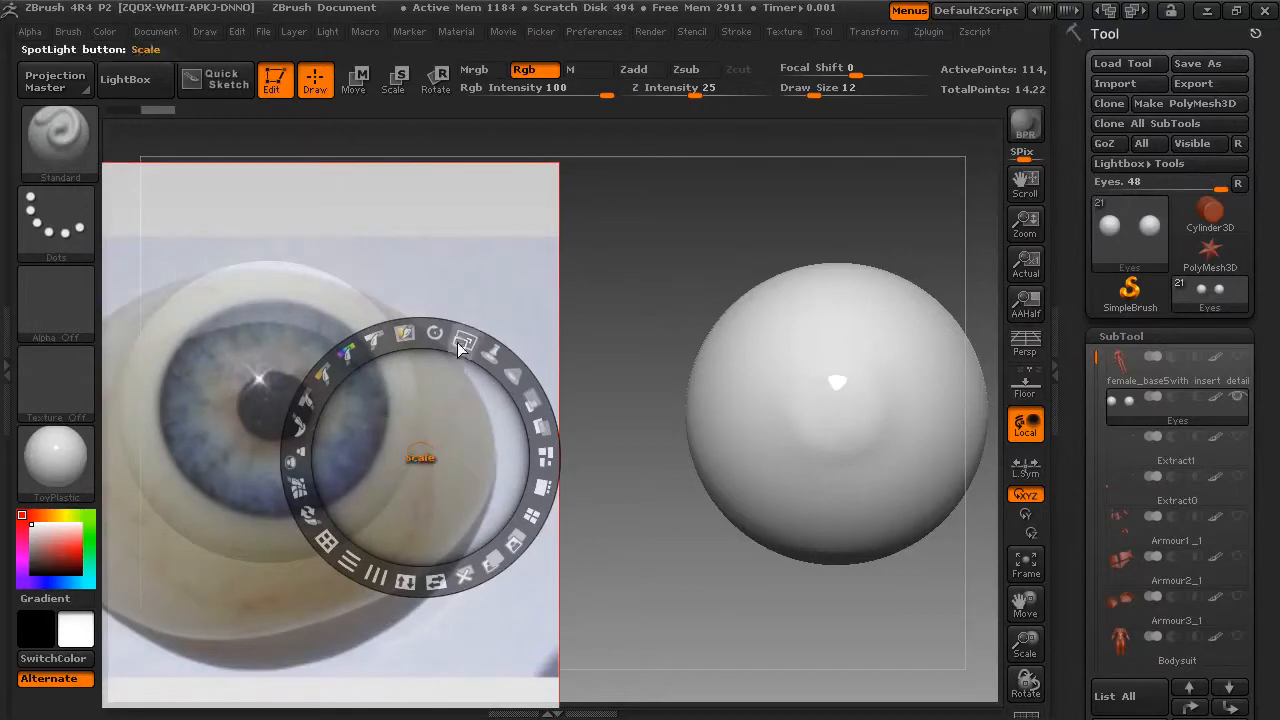
{"action": "left_click_drag", "start_coordinate": [437, 335], "coordinate": [432, 336]}
{"action": "left_click_drag", "start_coordinate": [447, 406], "coordinate": [377, 391]}
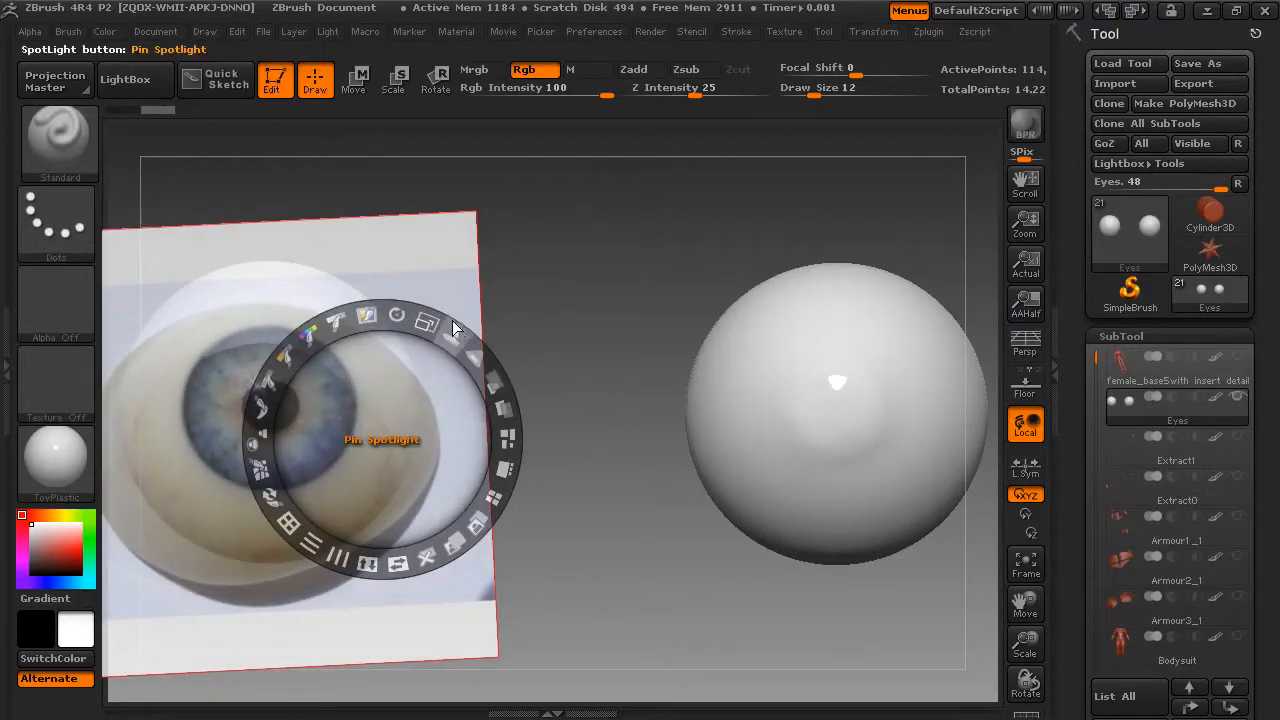
{"action": "left_click_drag", "start_coordinate": [427, 322], "coordinate": [389, 318]}
{"action": "left_click_drag", "start_coordinate": [393, 390], "coordinate": [352, 384]}
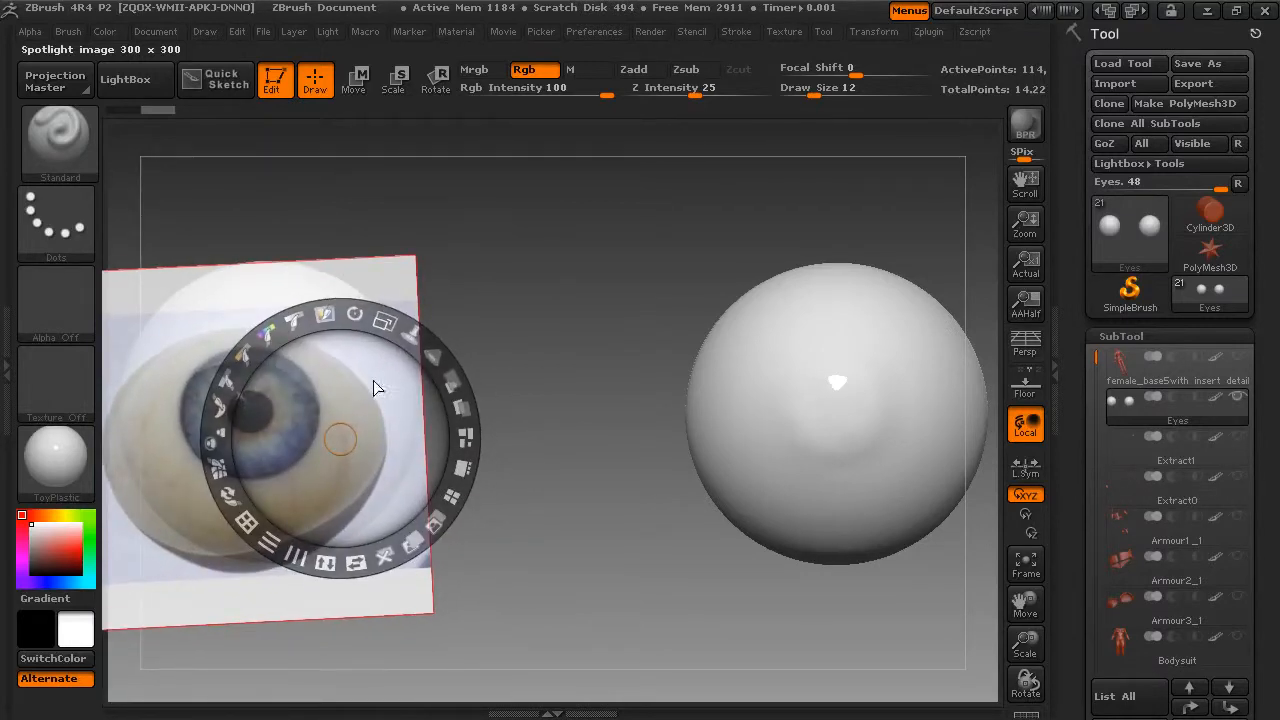
Step: Project the eye image onto both eyeballs in colour with a draw size of 47, and hide Spotlight
{"action": "key", "text": "z"}
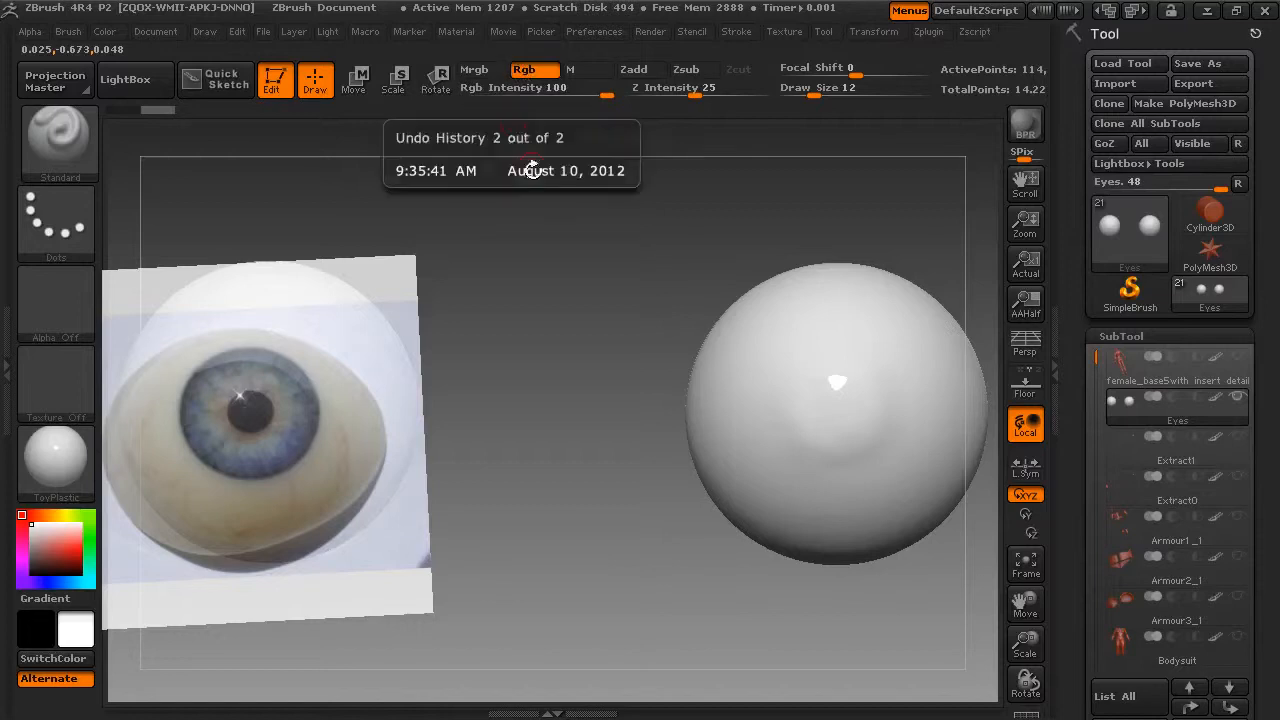
{"action": "key", "text": "space"}
{"action": "left_click_drag", "start_coordinate": [511, 222], "coordinate": [526, 222]}
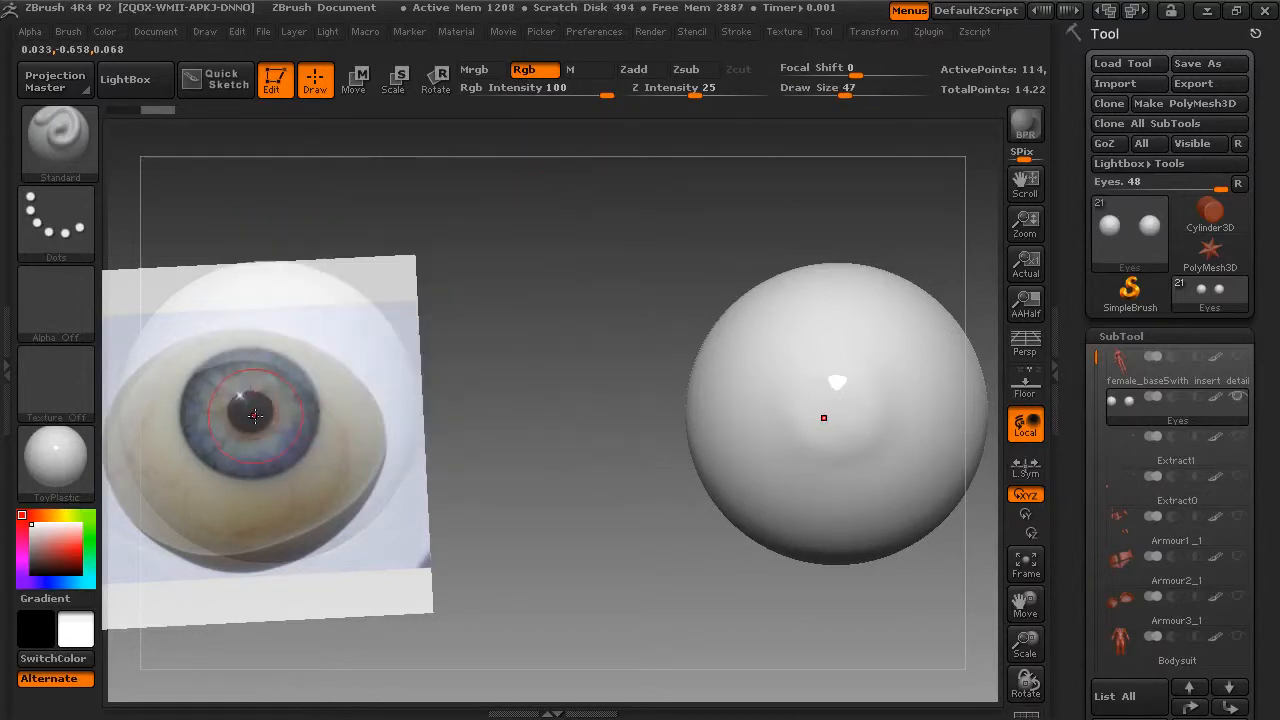
{"action": "mouse_move", "coordinate": [255, 415]}
{"action": "left_mouse_down"}
{"action": "mouse_move", "coordinate": [245, 420]}
{"action": "mouse_move", "coordinate": [265, 400]}
{"action": "mouse_move", "coordinate": [230, 390]}
{"action": "mouse_move", "coordinate": [259, 380]}
{"action": "mouse_move", "coordinate": [255, 440]}
{"action": "mouse_move", "coordinate": [336, 440]}
{"action": "mouse_move", "coordinate": [340, 398]}
{"action": "mouse_move", "coordinate": [265, 348]}
{"action": "mouse_move", "coordinate": [182, 418]}
{"action": "mouse_move", "coordinate": [212, 468]}
{"action": "mouse_move", "coordinate": [313, 485]}
{"action": "mouse_move", "coordinate": [343, 412]}
{"action": "mouse_move", "coordinate": [300, 500]}
{"action": "mouse_move", "coordinate": [150, 420]}
{"action": "mouse_move", "coordinate": [157, 379]}
{"action": "left_mouse_up"}
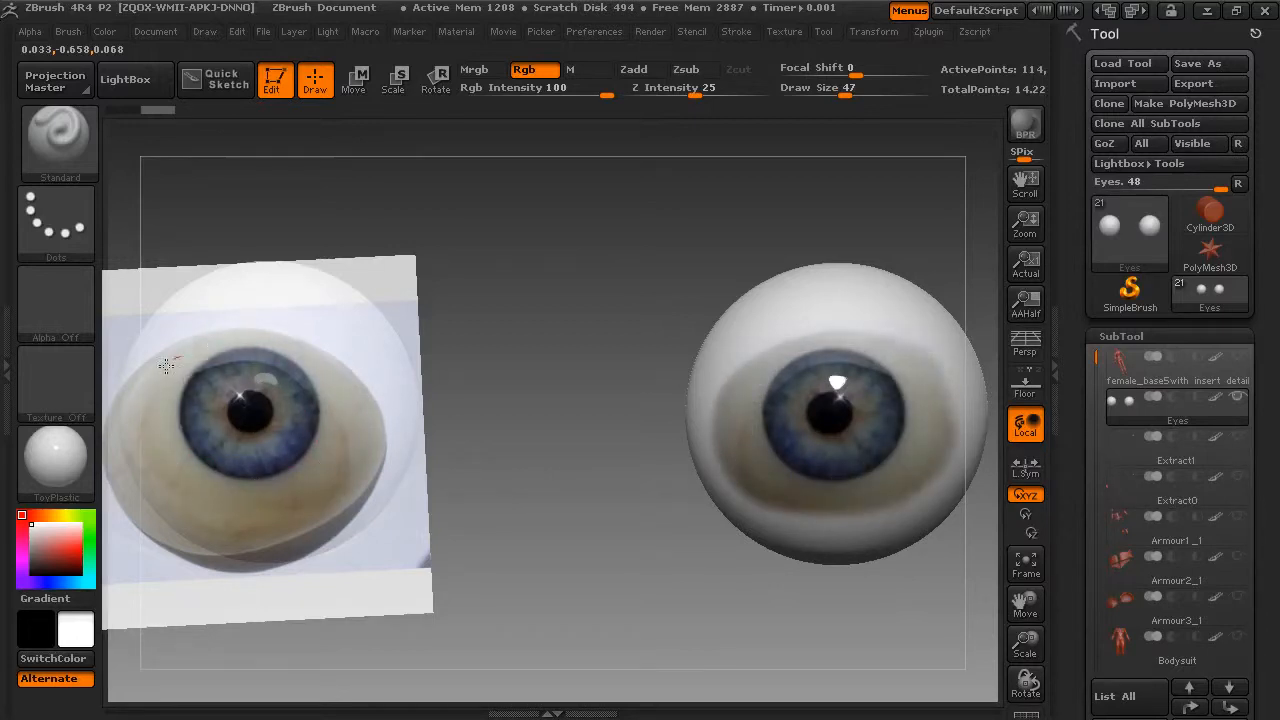
{"action": "left_click_drag", "start_coordinate": [280, 495], "coordinate": [340, 399]}
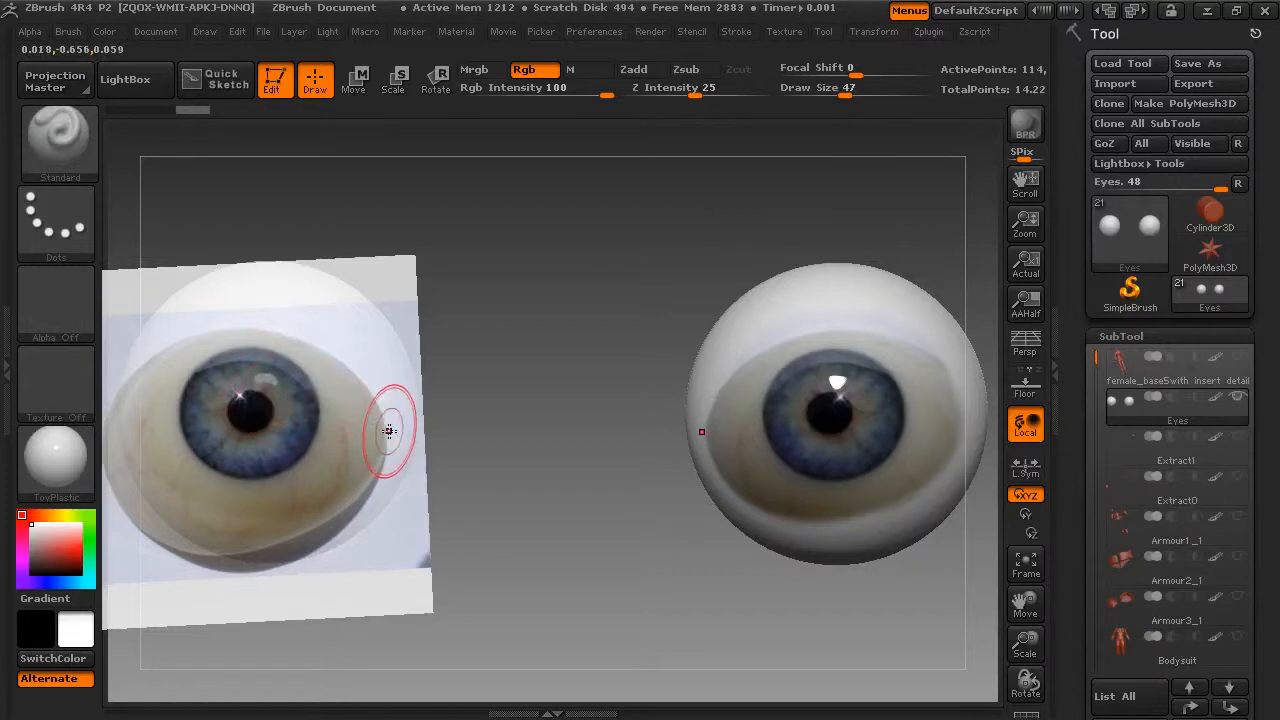
{"action": "key", "text": "shift+z"}
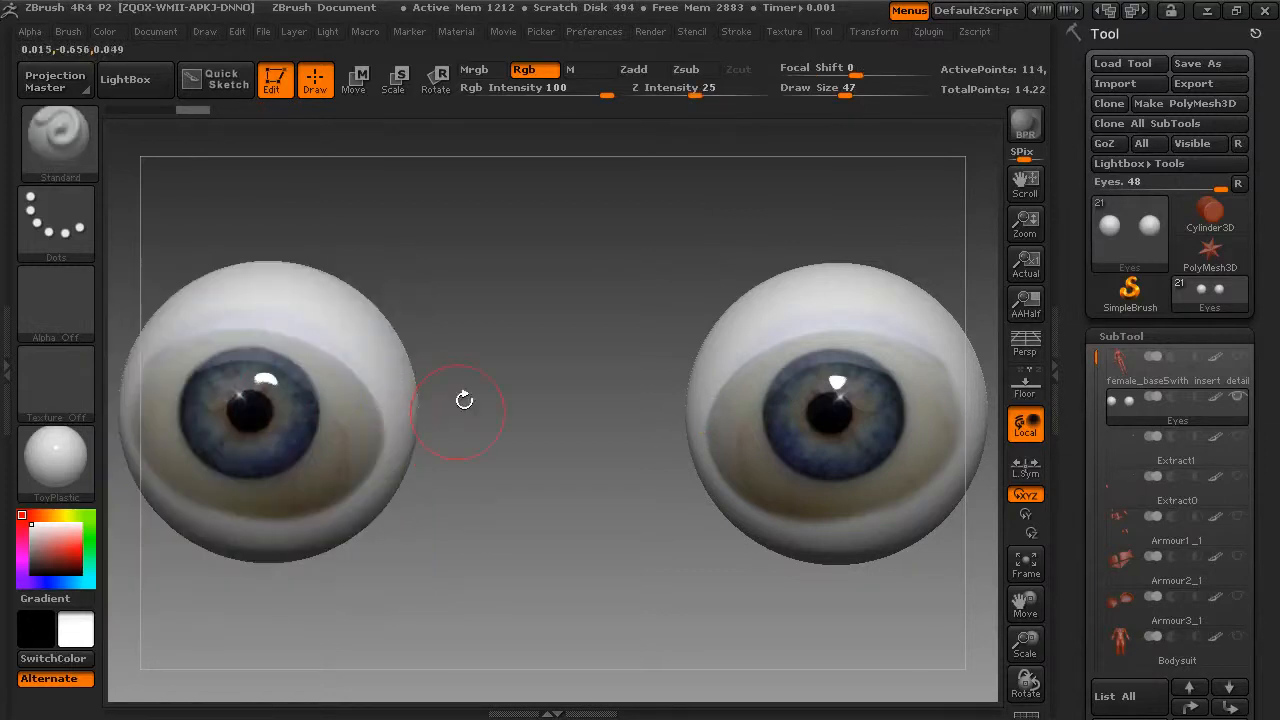
Step: Make the female_base5with insert details subtool visible with the eyes in place, and select it as the active subtool
{"action": "left_click", "coordinate": [1239, 360]}
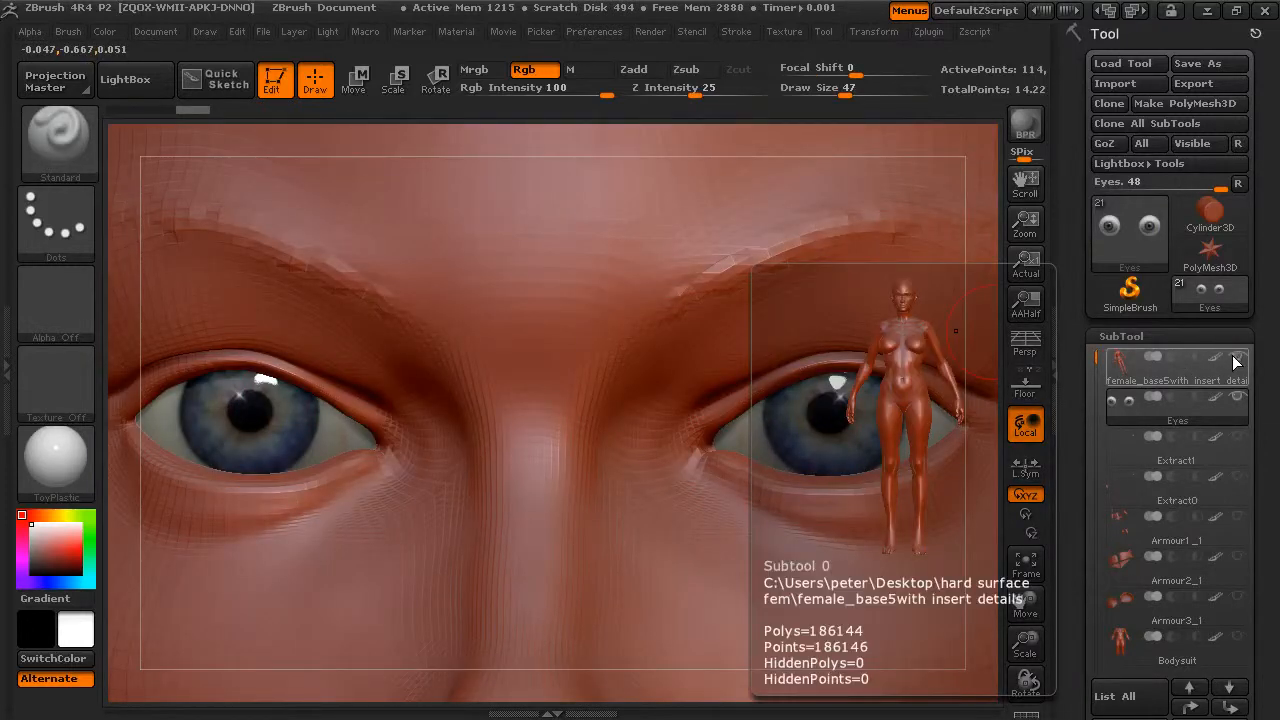
{"action": "left_click", "coordinate": [1239, 360]}
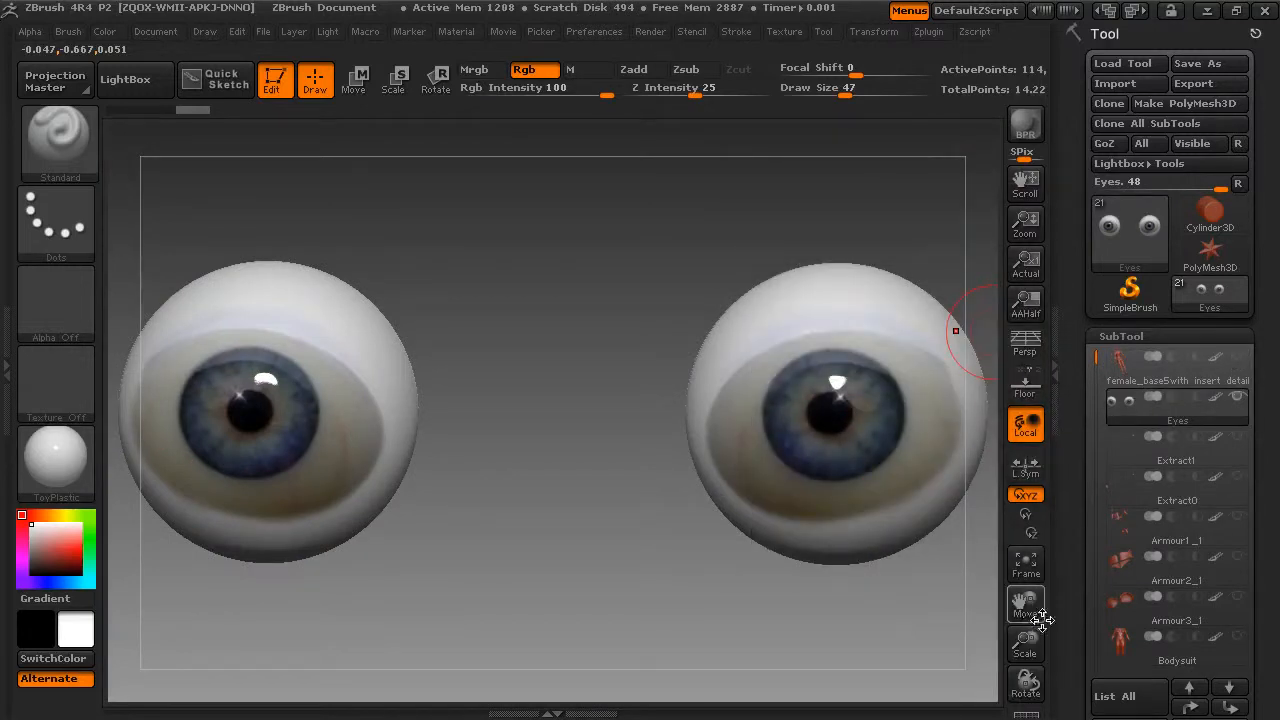
{"action": "left_click_drag", "start_coordinate": [1033, 650], "coordinate": [968, 442]}
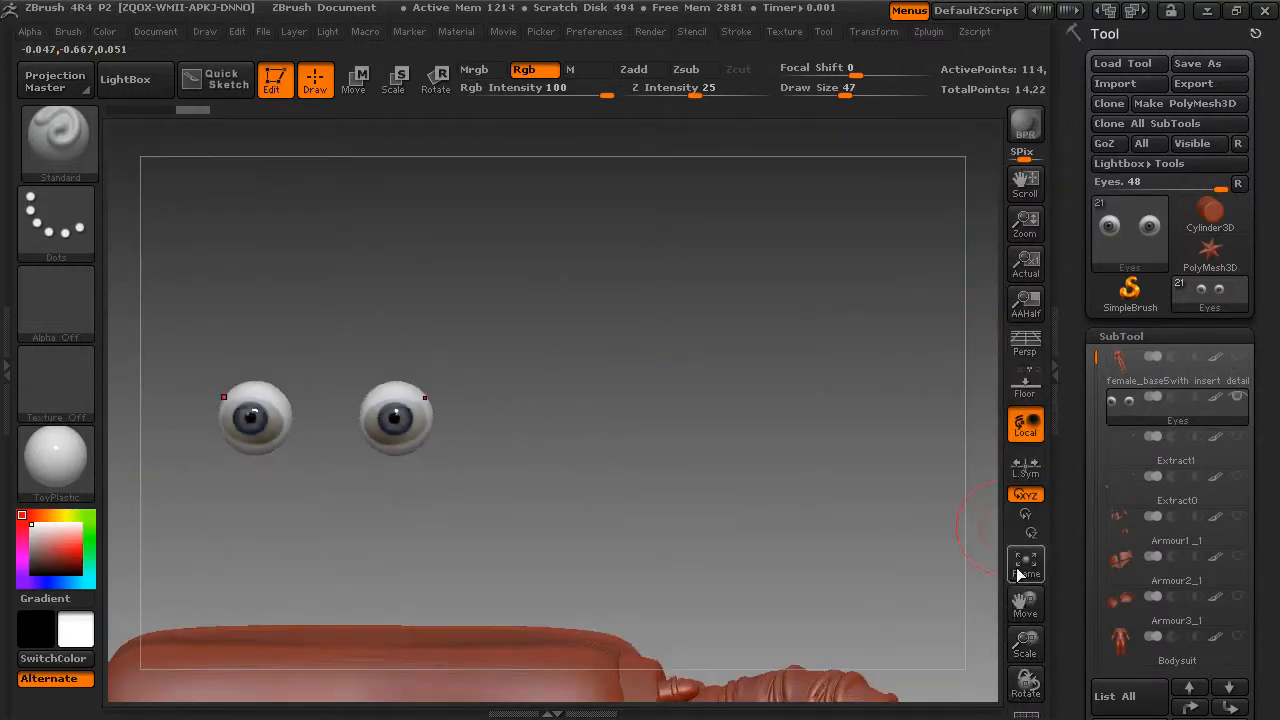
{"action": "left_click_drag", "start_coordinate": [1022, 607], "coordinate": [1180, 492]}
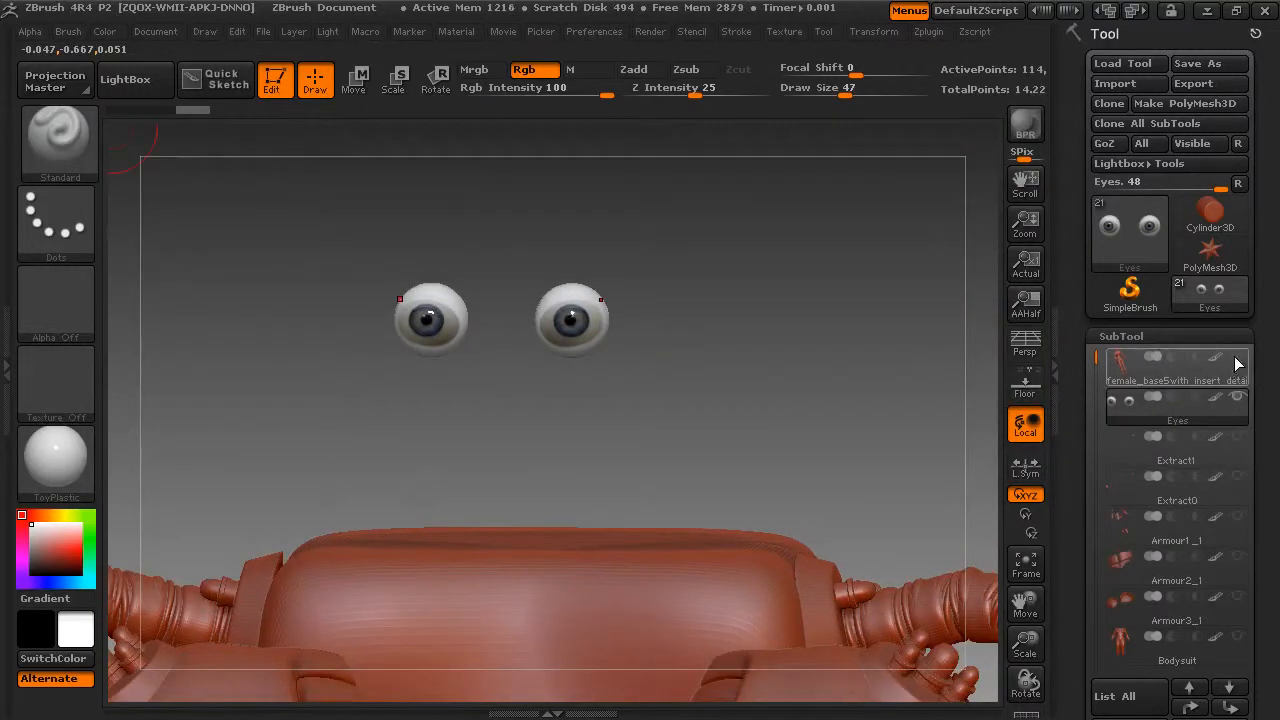
{"action": "left_click", "coordinate": [1238, 361]}
{"action": "left_click", "coordinate": [1182, 361]}
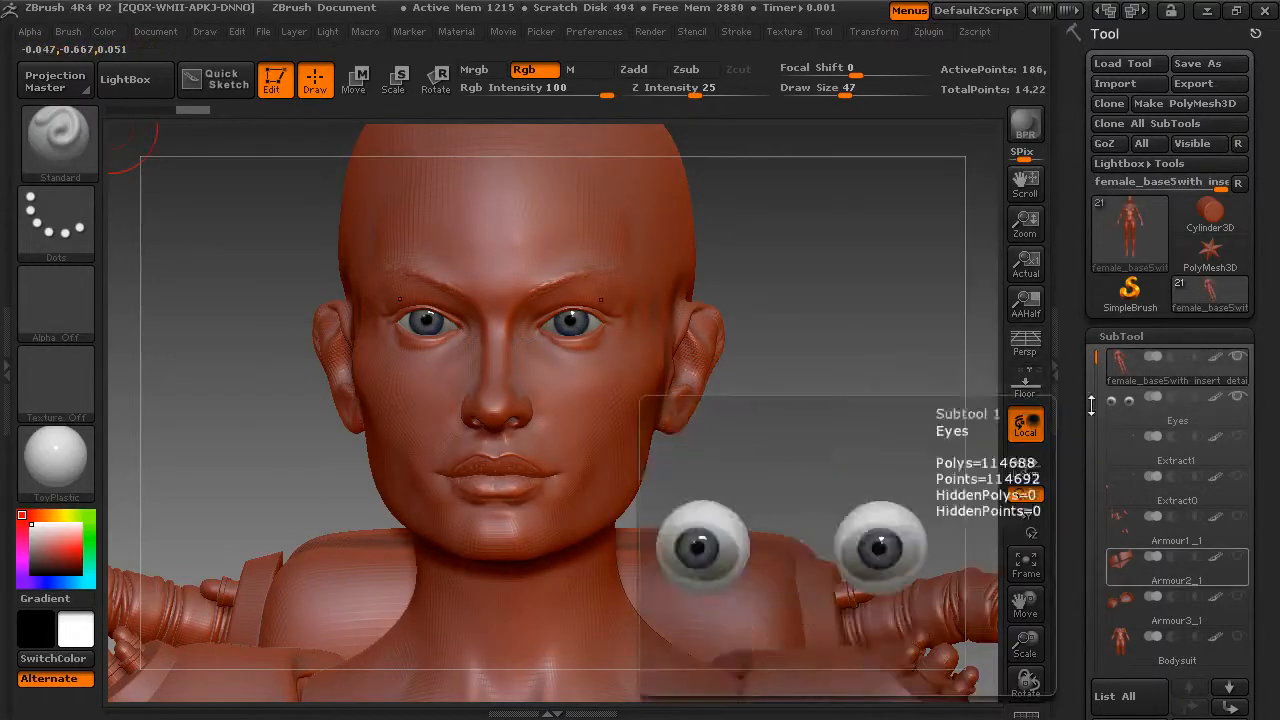
Step: Turn on perspective and raise the female base subtool to subdivision level 6
{"action": "left_click_drag", "start_coordinate": [877, 388], "coordinate": [1087, 214]}
{"action": "key", "text": "p"}
{"action": "left_click", "coordinate": [1127, 357]}
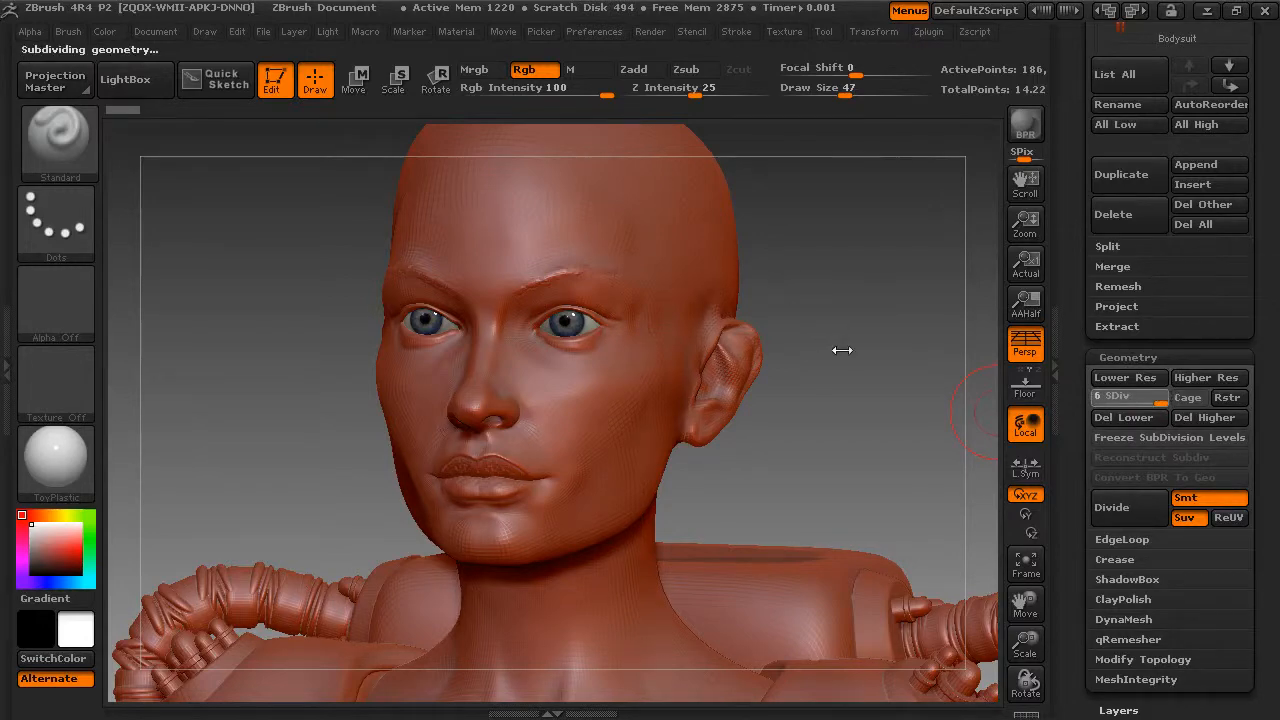
{"action": "left_click_drag", "start_coordinate": [852, 351], "coordinate": [822, 320]}
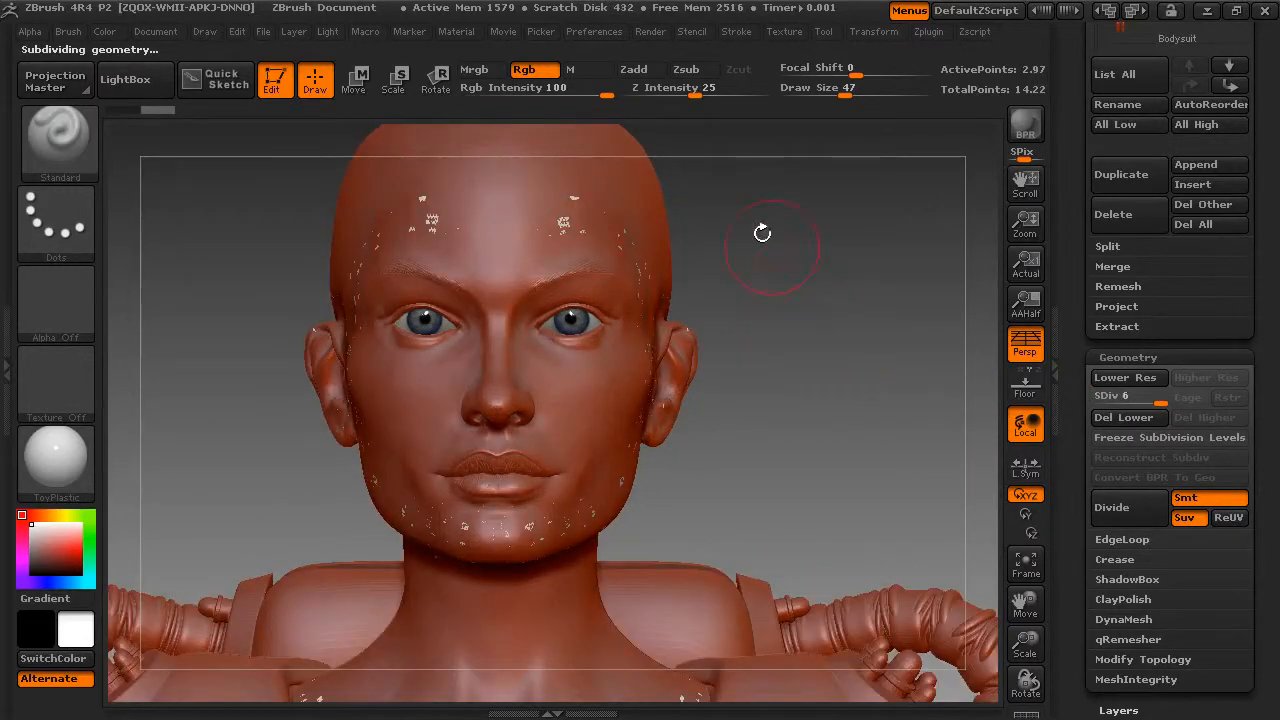
Step: Paint the SkinShade4 material only, without colour, over the face and neck with a draw size of 133
{"action": "left_click", "coordinate": [71, 452]}
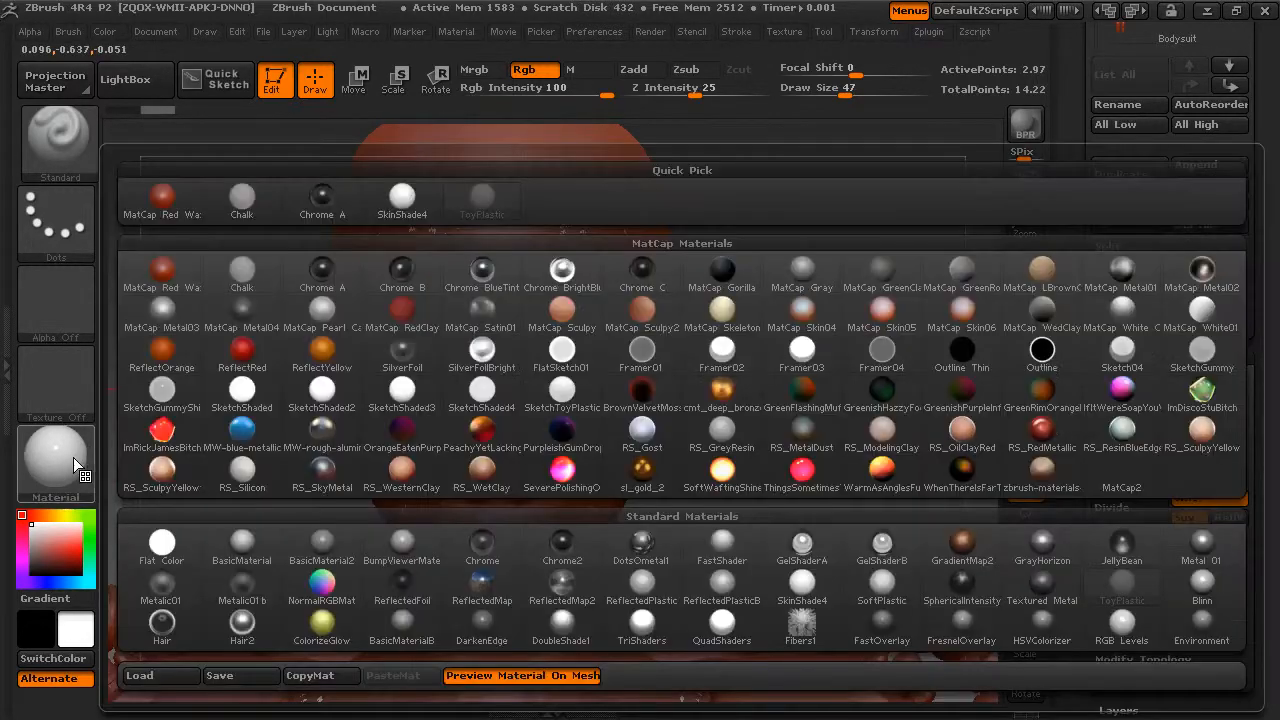
{"action": "left_click", "coordinate": [407, 227]}
{"action": "left_click", "coordinate": [572, 73]}
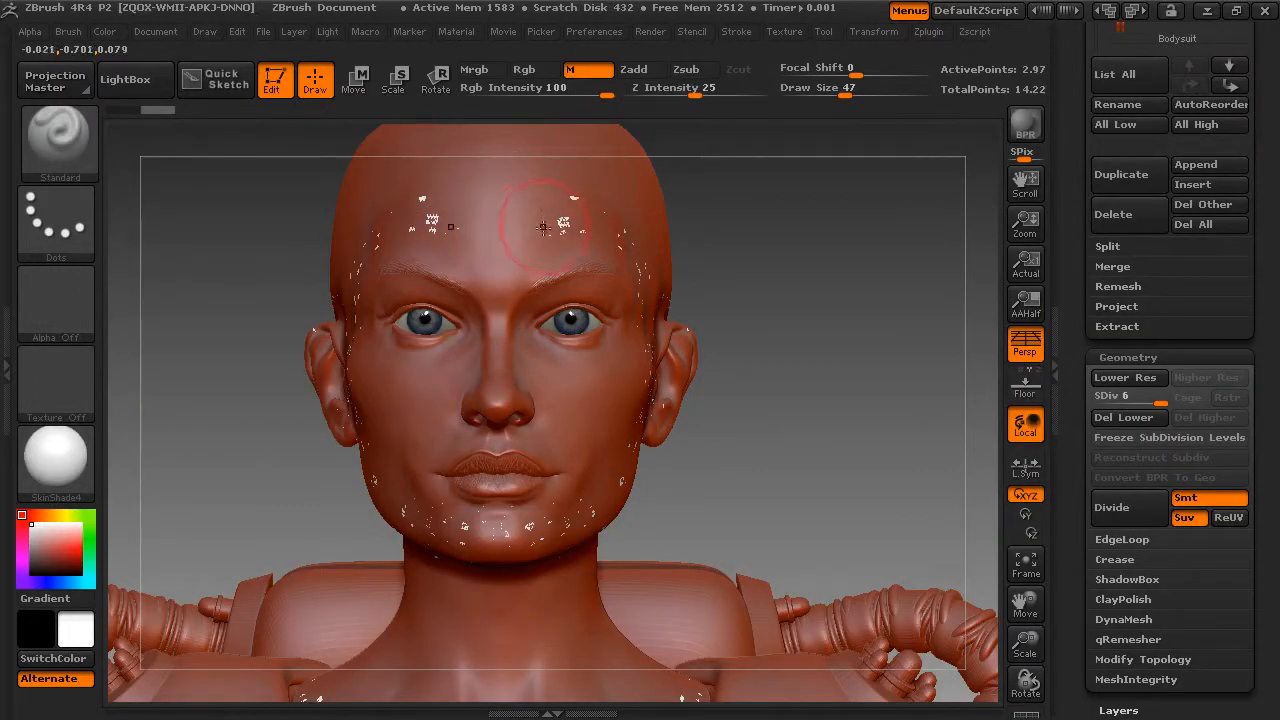
{"action": "key", "text": "space"}
{"action": "mouse_move", "coordinate": [549, 219]}
{"action": "left_mouse_down"}
{"action": "mouse_move", "coordinate": [592, 213]}
{"action": "mouse_move", "coordinate": [520, 200]}
{"action": "mouse_move", "coordinate": [363, 277]}
{"action": "mouse_move", "coordinate": [537, 380]}
{"action": "mouse_move", "coordinate": [359, 519]}
{"action": "mouse_move", "coordinate": [449, 514]}
{"action": "mouse_move", "coordinate": [438, 707]}
{"action": "left_mouse_up"}
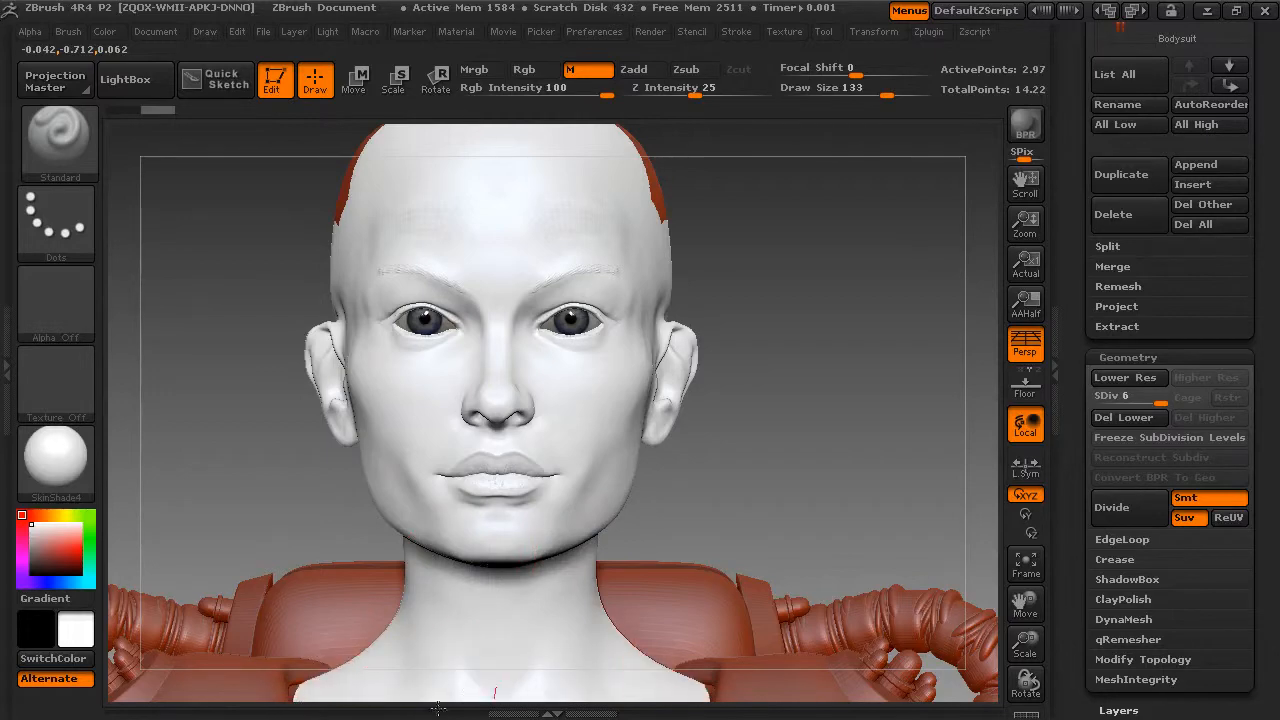
Step: Extend the SkinShade4 material over the chest and the top and back of the head
{"action": "left_click_drag", "start_coordinate": [614, 551], "coordinate": [614, 553]}
{"action": "left_click_drag", "start_coordinate": [1030, 652], "coordinate": [1018, 522]}
{"action": "mouse_move", "coordinate": [686, 602]}
{"action": "left_mouse_down"}
{"action": "mouse_move", "coordinate": [689, 580]}
{"action": "mouse_move", "coordinate": [422, 625]}
{"action": "mouse_move", "coordinate": [230, 700]}
{"action": "left_mouse_up"}
{"action": "left_click_drag", "start_coordinate": [503, 174], "coordinate": [506, 177]}
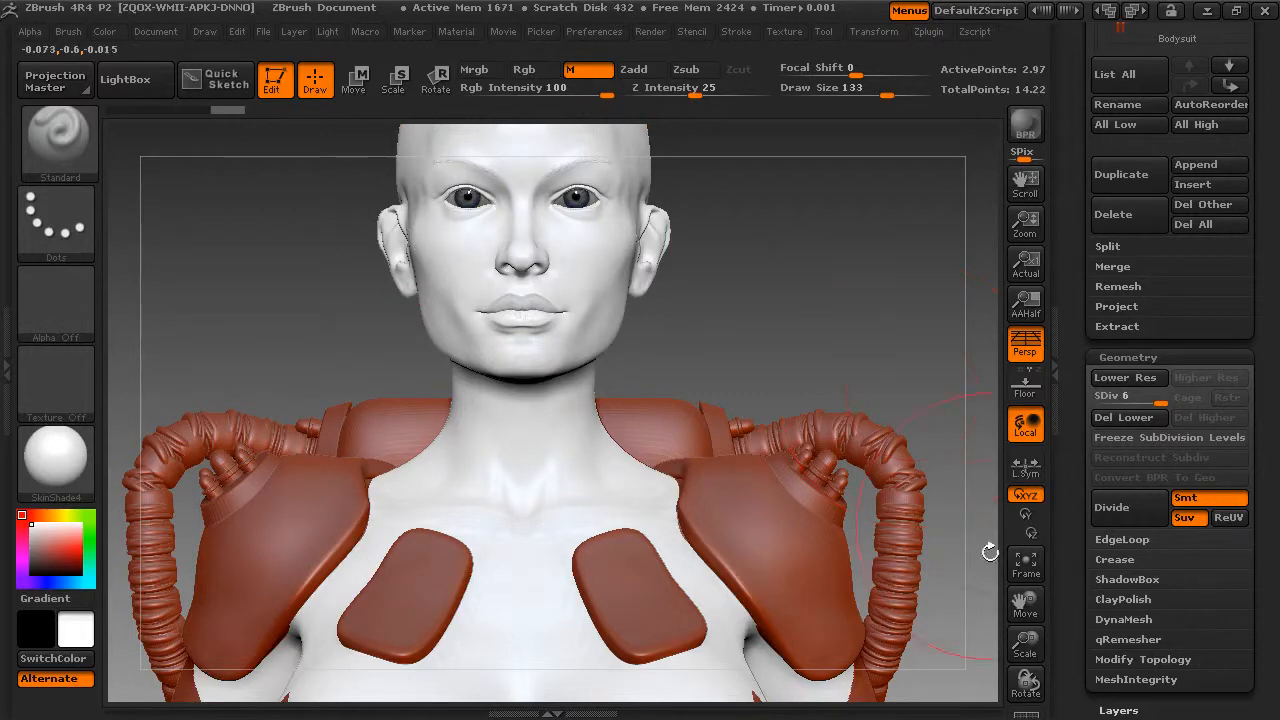
{"action": "left_click_drag", "start_coordinate": [1021, 593], "coordinate": [1045, 666]}
{"action": "left_click_drag", "start_coordinate": [850, 471], "coordinate": [788, 484]}
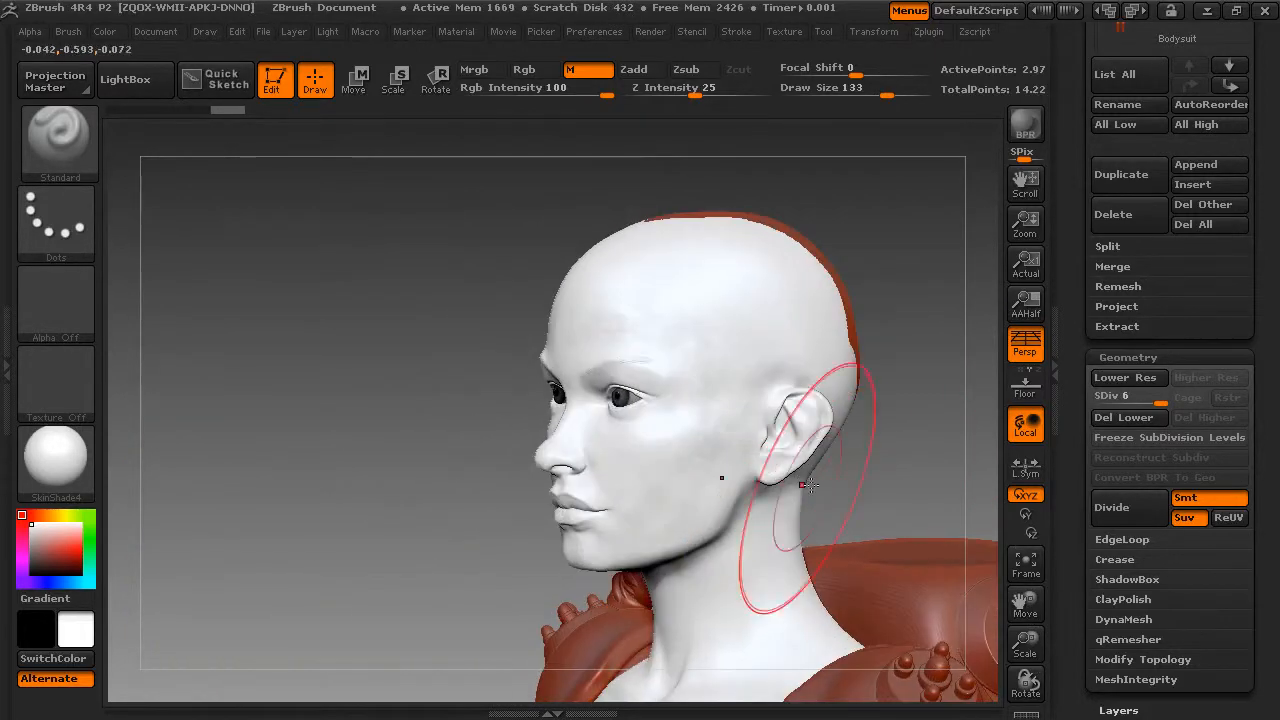
{"action": "left_click_drag", "start_coordinate": [832, 375], "coordinate": [807, 298]}
{"action": "left_click_drag", "start_coordinate": [884, 322], "coordinate": [938, 345]}
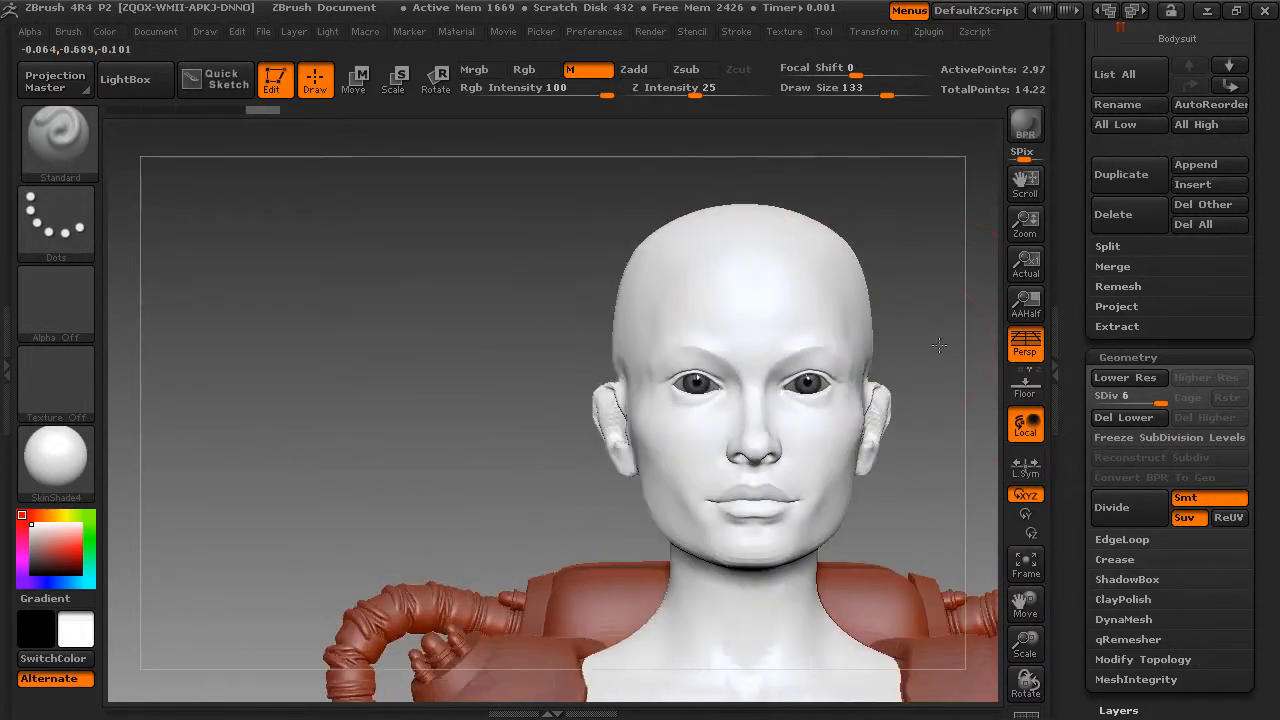
{"action": "left_click_drag", "start_coordinate": [1036, 657], "coordinate": [908, 586]}
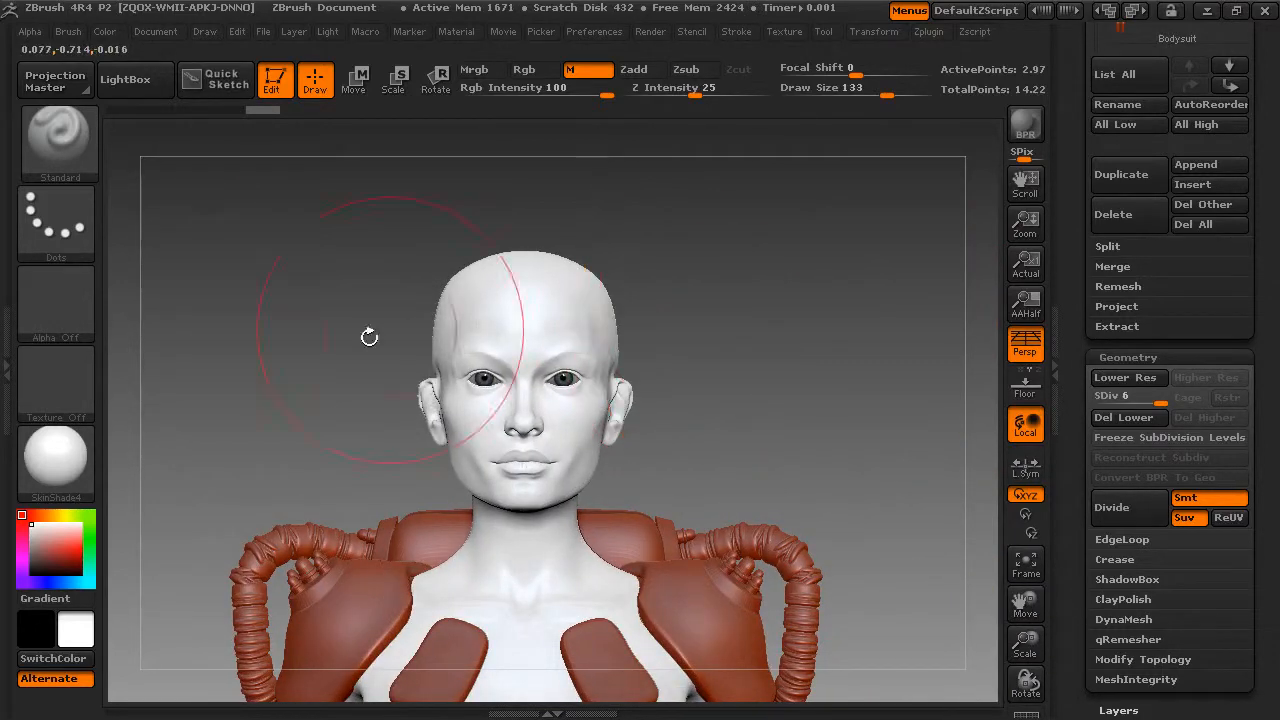
Step: Add the skin texture to Spotlight and position its image over the face, ready for projection painting
{"action": "left_click", "coordinate": [58, 388]}
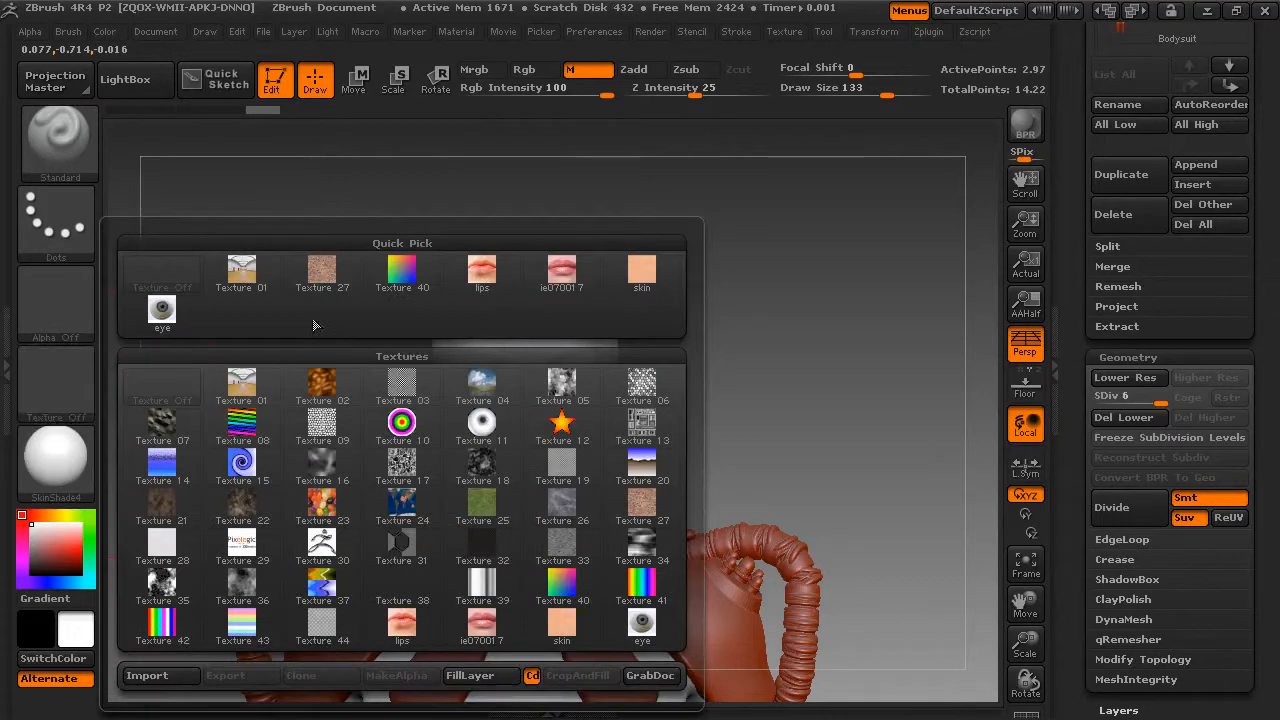
{"action": "left_click", "coordinate": [641, 271]}
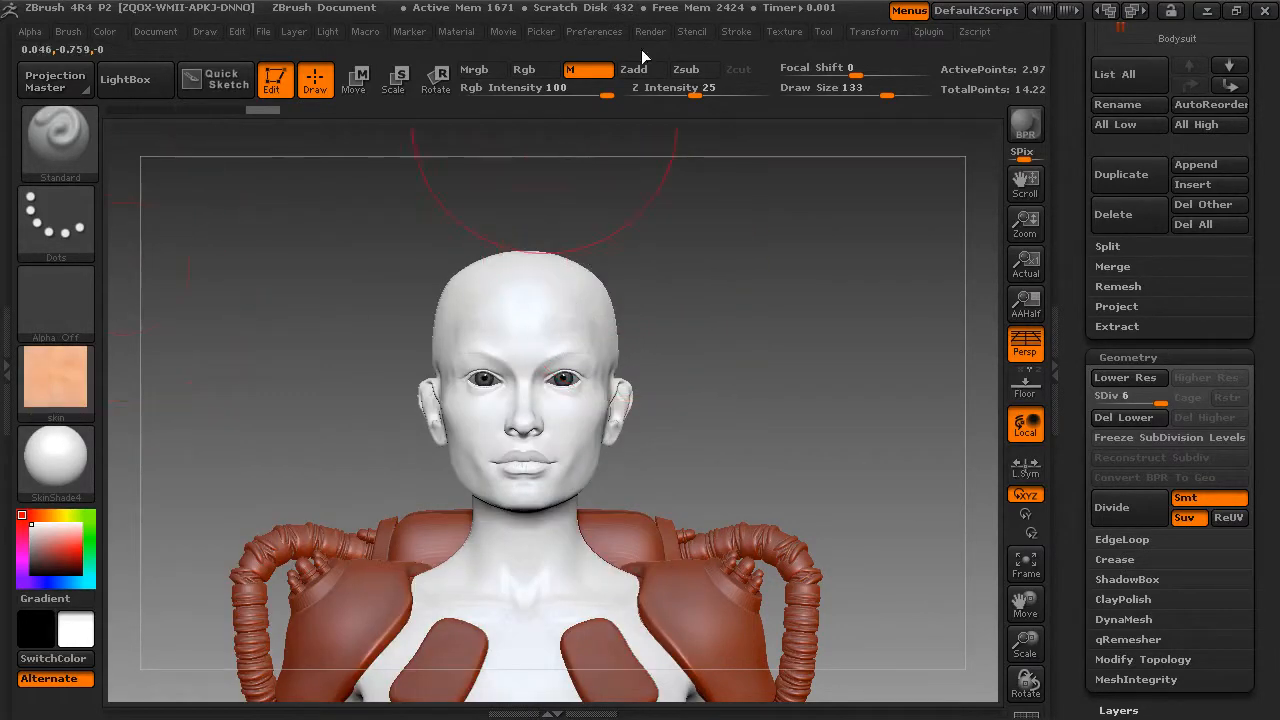
{"action": "left_click", "coordinate": [784, 31]}
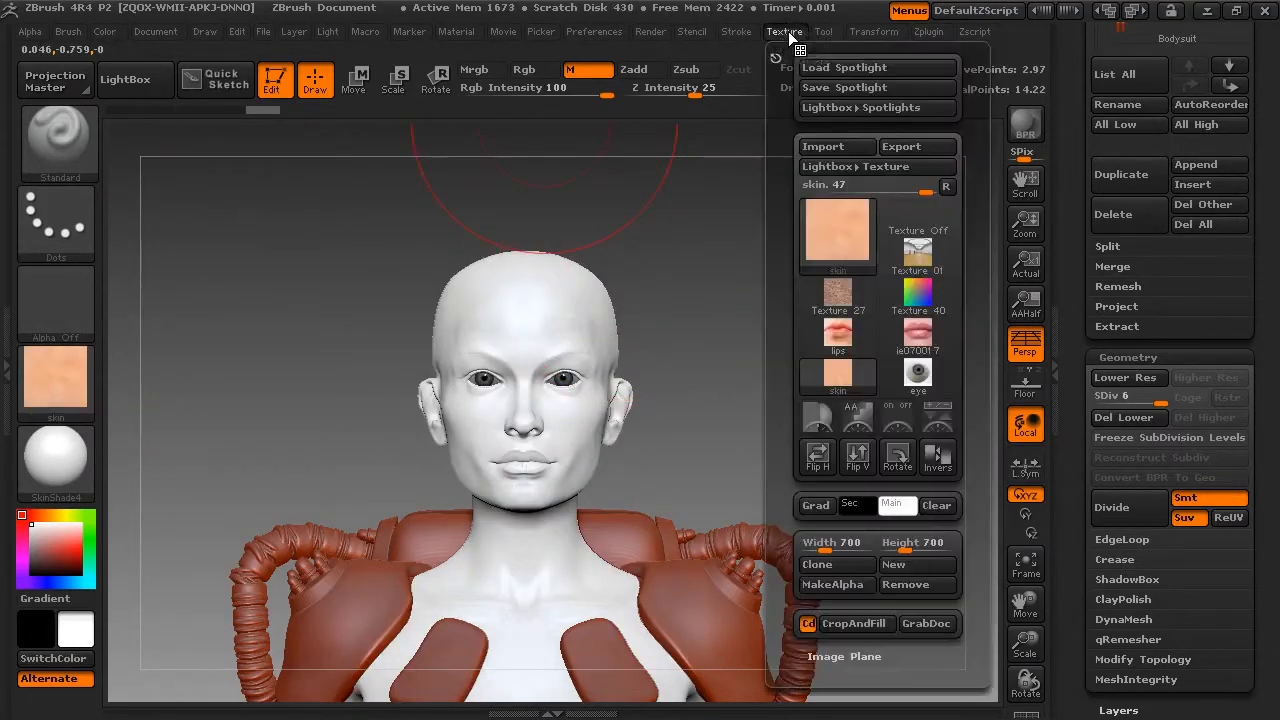
{"action": "left_click", "coordinate": [935, 422]}
{"action": "left_click_drag", "start_coordinate": [602, 298], "coordinate": [511, 266]}
{"action": "left_click_drag", "start_coordinate": [537, 339], "coordinate": [617, 353]}
{"action": "key", "text": "z"}
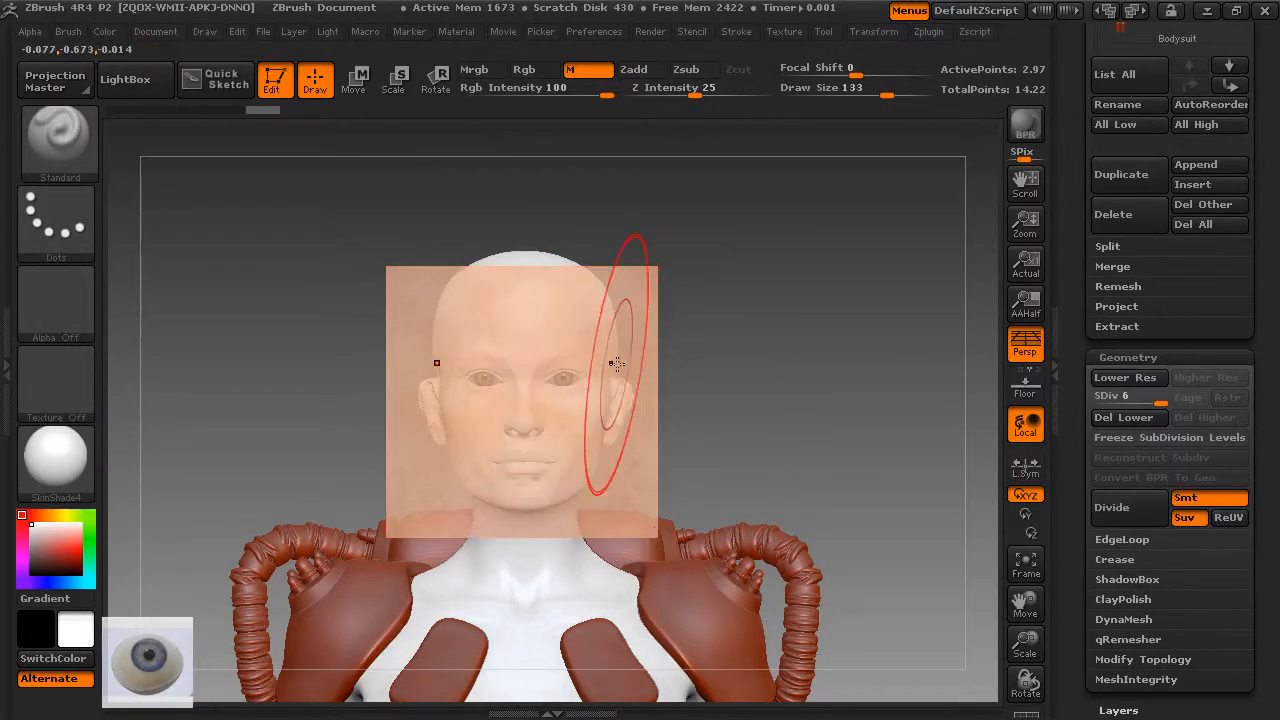
Step: Set the brush to paint colour only and project the skin texture onto the face
{"action": "left_click", "coordinate": [524, 70]}
{"action": "mouse_move", "coordinate": [505, 330]}
{"action": "left_mouse_down"}
{"action": "mouse_move", "coordinate": [586, 362]}
{"action": "mouse_move", "coordinate": [553, 340]}
{"action": "left_mouse_up"}
{"action": "left_click_drag", "start_coordinate": [561, 417], "coordinate": [448, 431]}
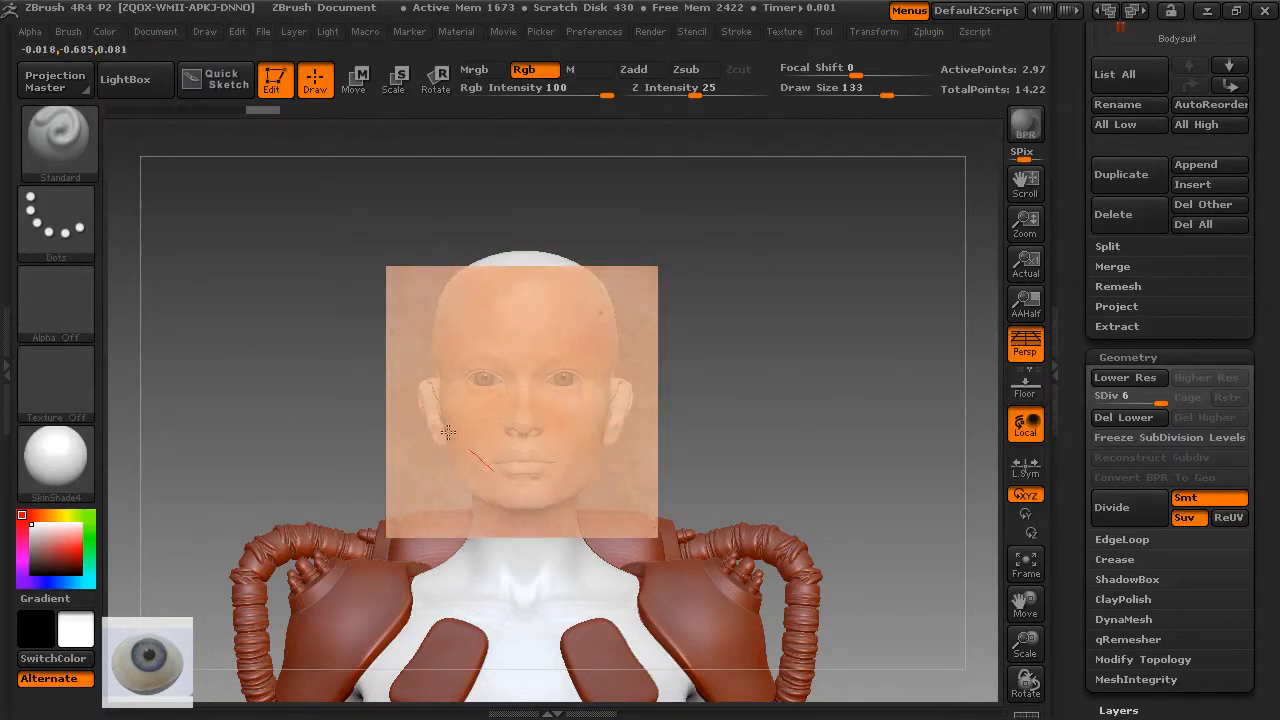
{"action": "left_click_drag", "start_coordinate": [560, 354], "coordinate": [619, 495]}
Step: Move the skin image down over the neck and upper chest, project it there, and hide Spotlight
{"action": "key", "text": "z"}
{"action": "key", "text": "z"}
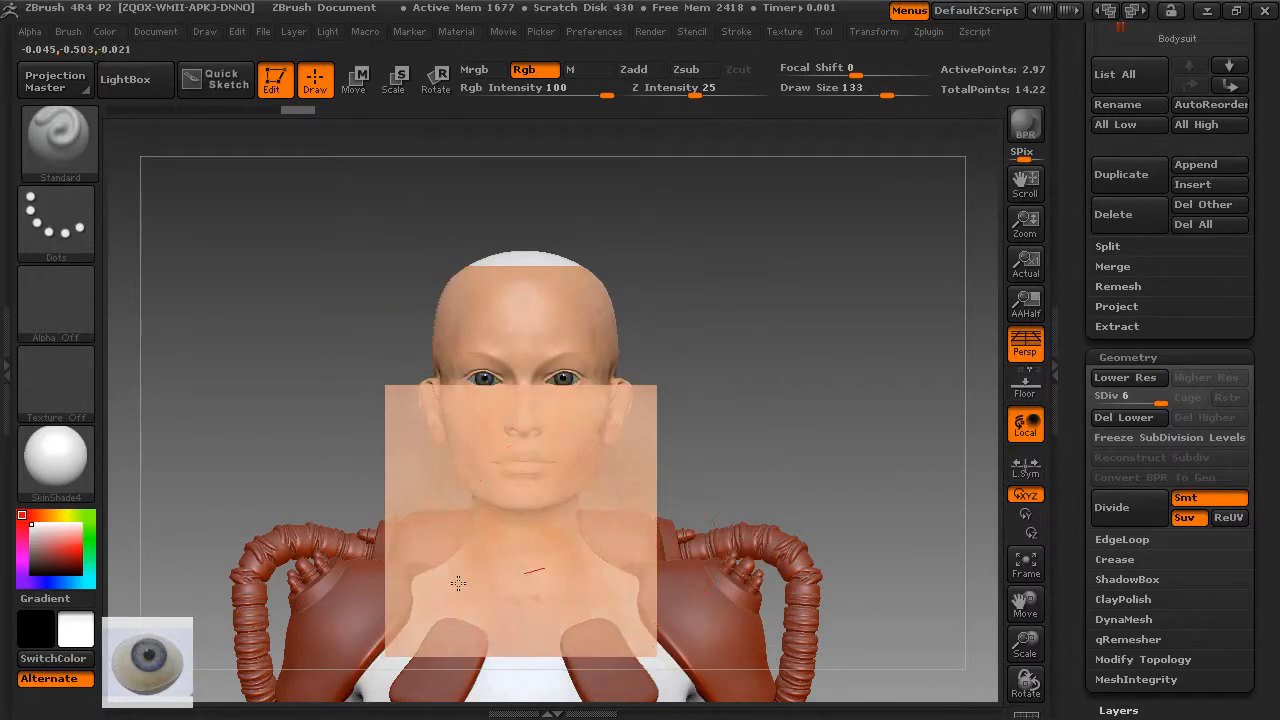
{"action": "left_click_drag", "start_coordinate": [457, 586], "coordinate": [514, 529]}
{"action": "key", "text": "z"}
{"action": "key", "text": "shift+z"}
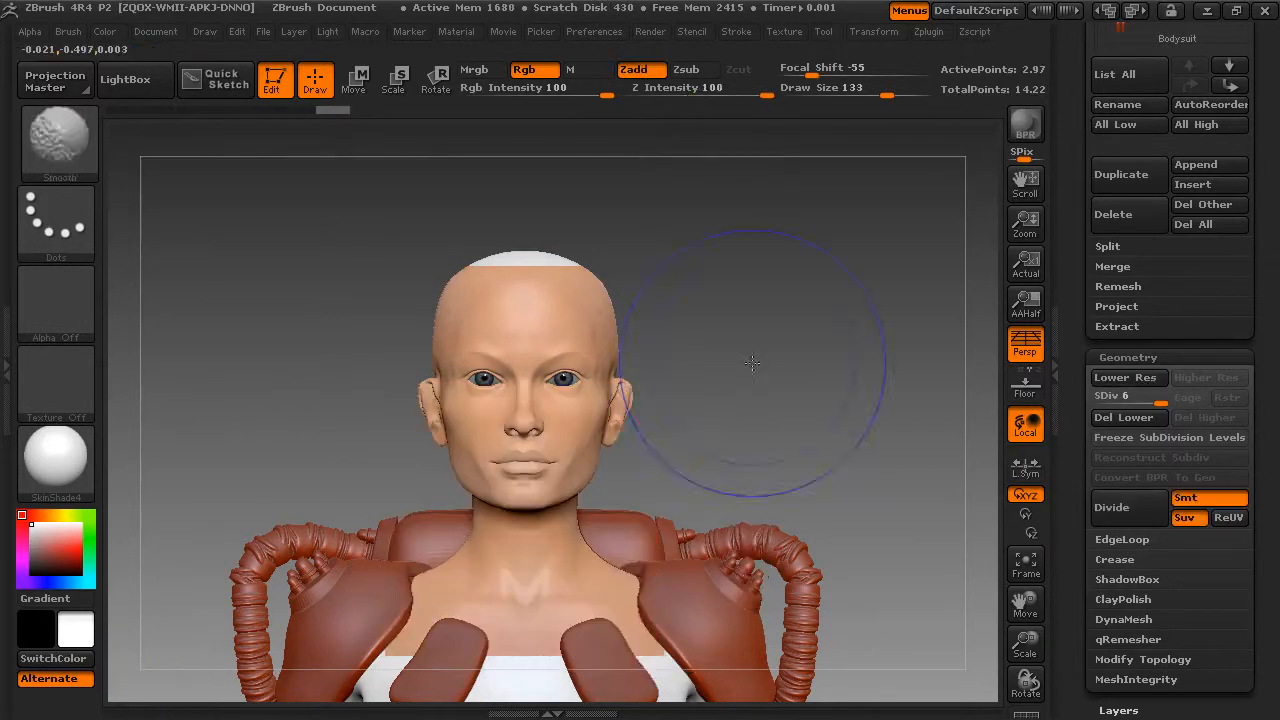
{"action": "left_click_drag", "start_coordinate": [820, 260], "coordinate": [805, 379]}
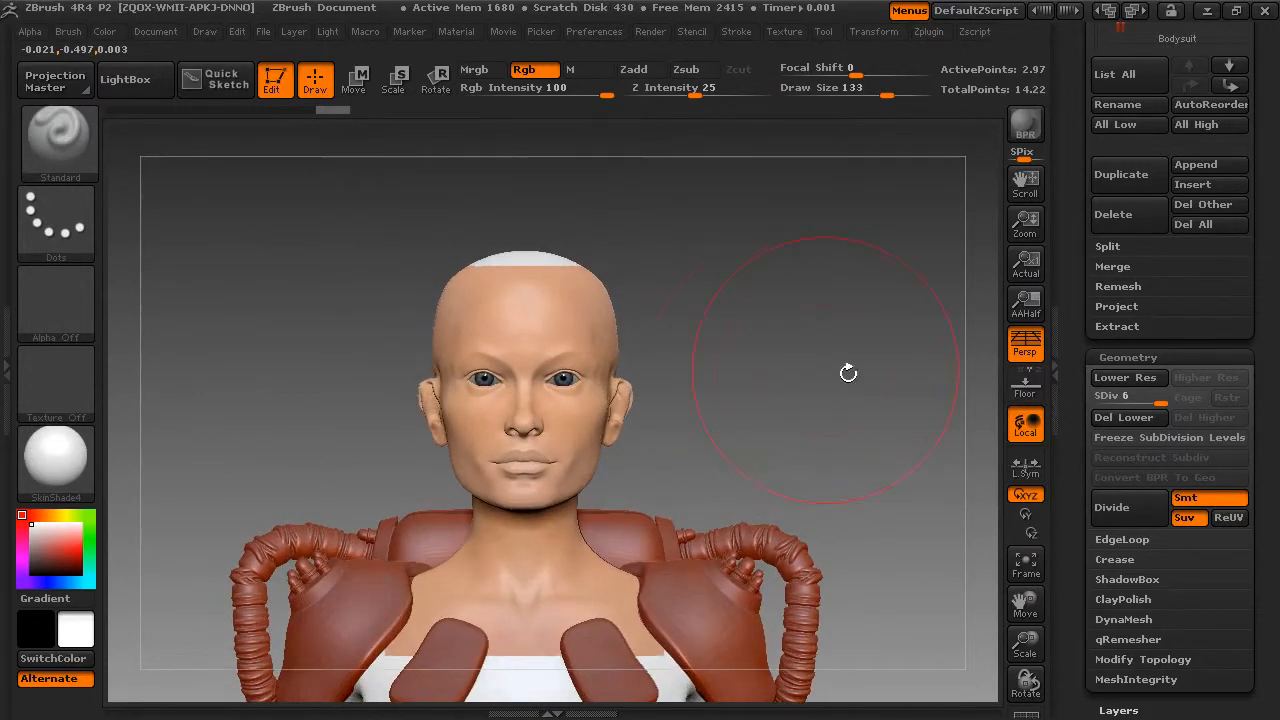
{"action": "left_click_drag", "start_coordinate": [1024, 648], "coordinate": [1000, 570]}
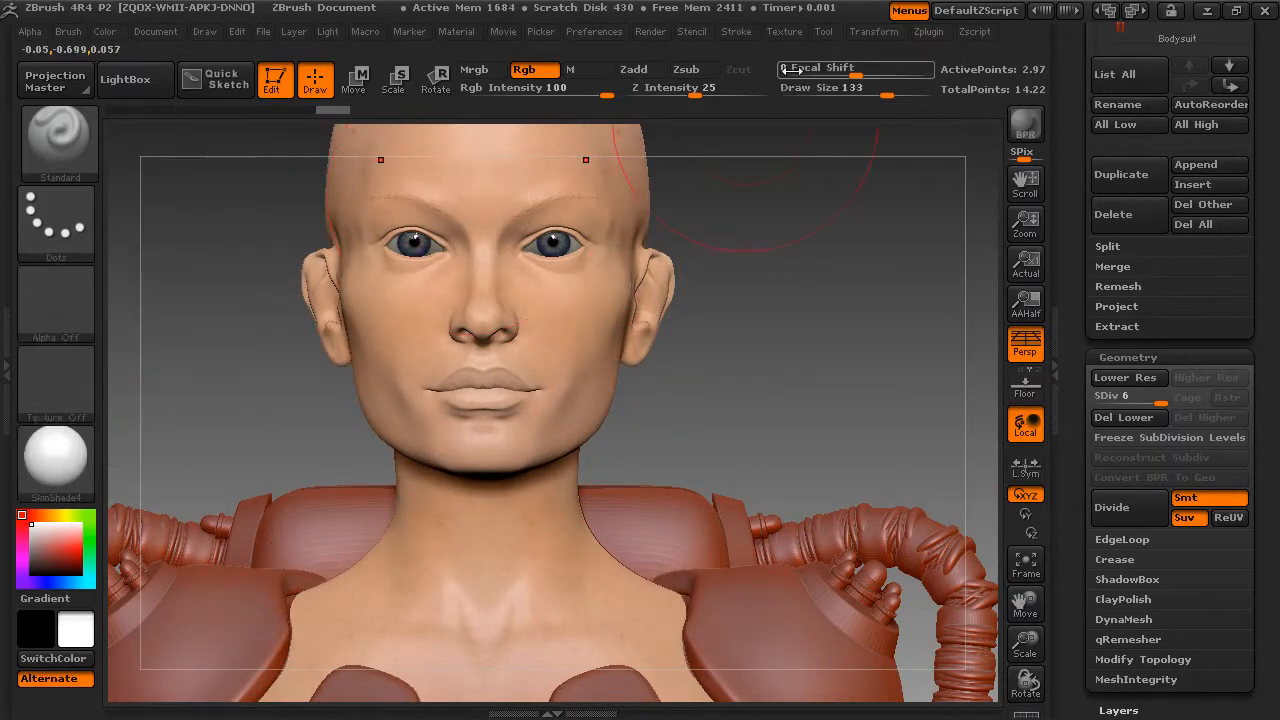
Step: Add the ie070017 lips texture to Spotlight and scale and position its image to match the model's mouth
{"action": "left_click", "coordinate": [784, 31]}
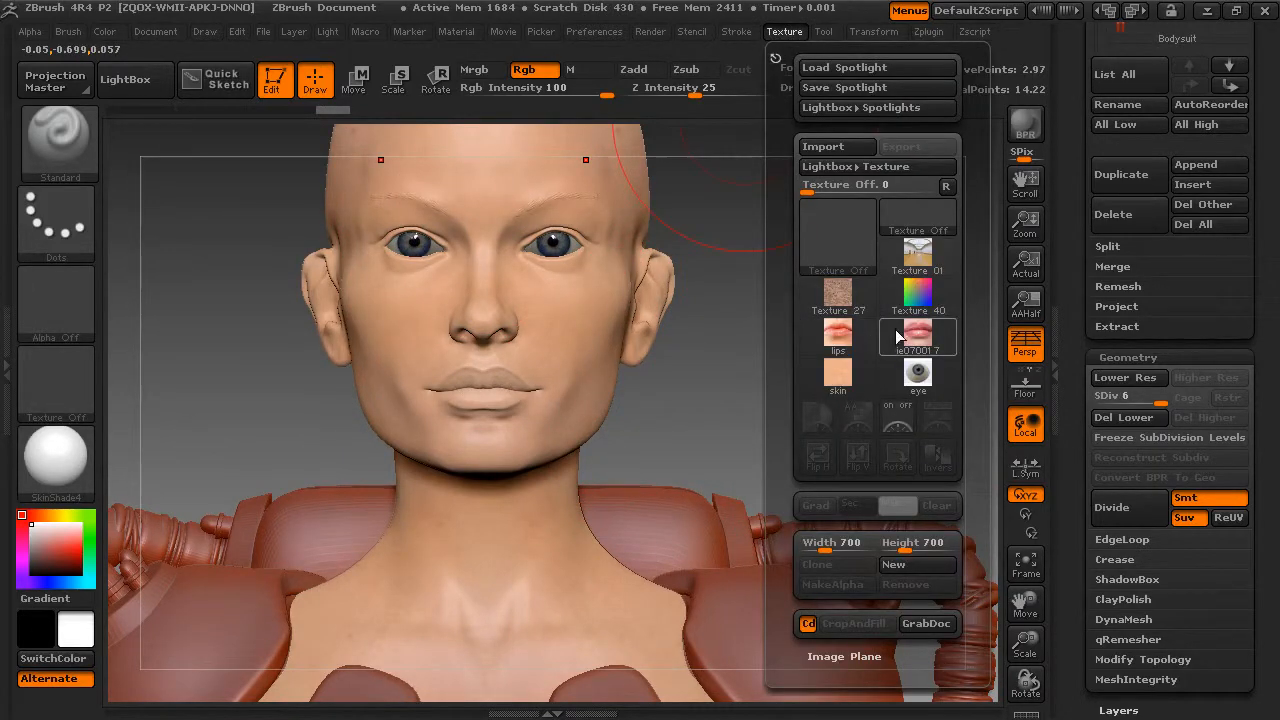
{"action": "left_click", "coordinate": [911, 340]}
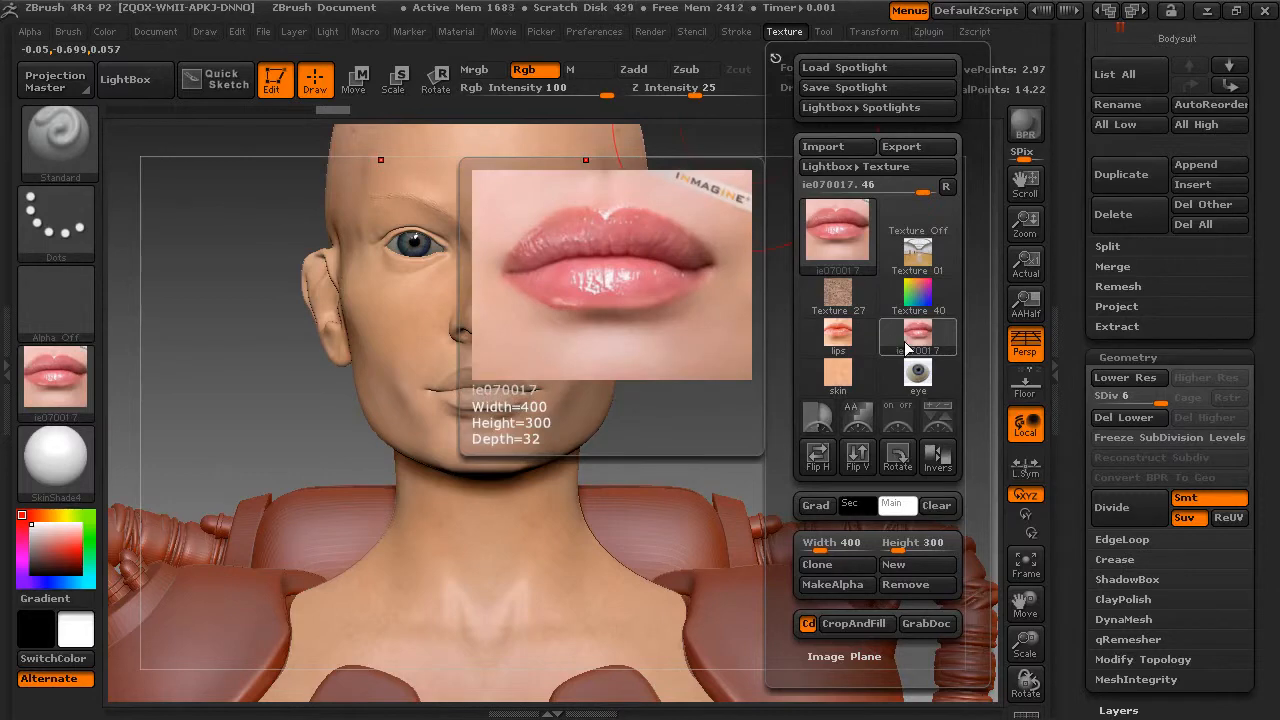
{"action": "left_click", "coordinate": [938, 418]}
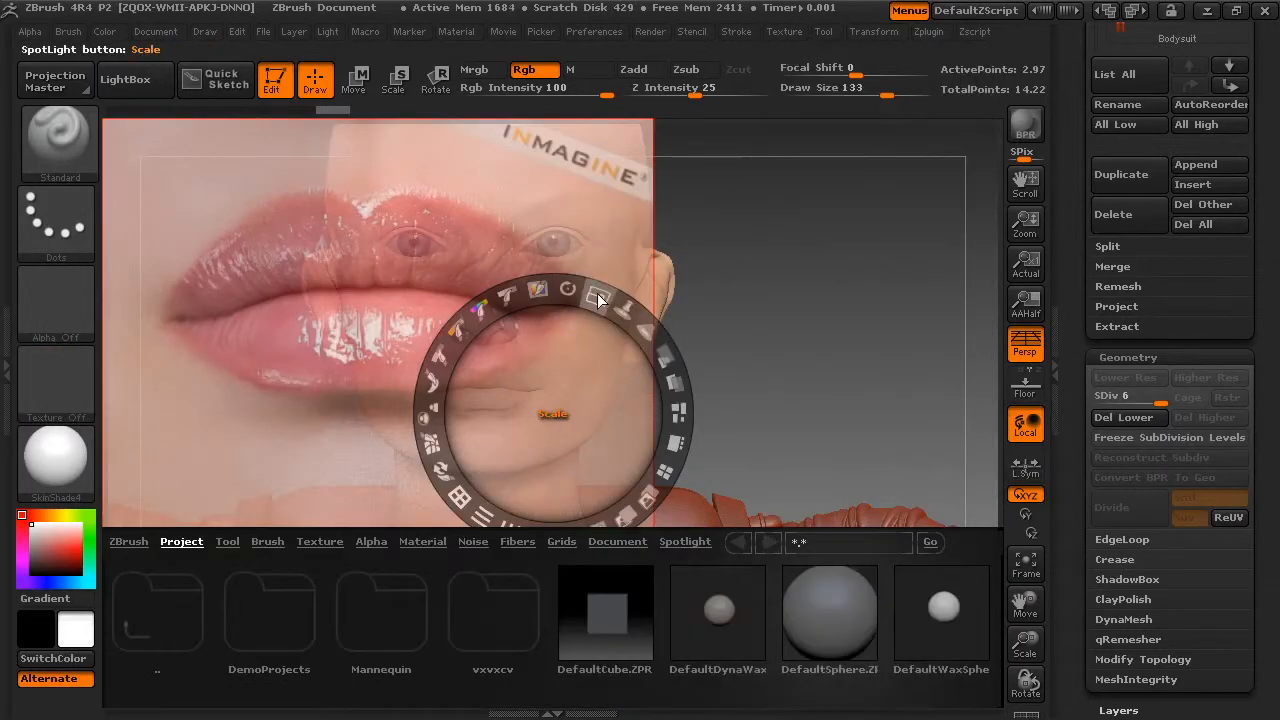
{"action": "left_click_drag", "start_coordinate": [598, 299], "coordinate": [405, 267]}
{"action": "mouse_move", "coordinate": [583, 358]}
{"action": "left_mouse_down"}
{"action": "mouse_move", "coordinate": [552, 384]}
{"action": "mouse_move", "coordinate": [564, 364]}
{"action": "left_mouse_up"}
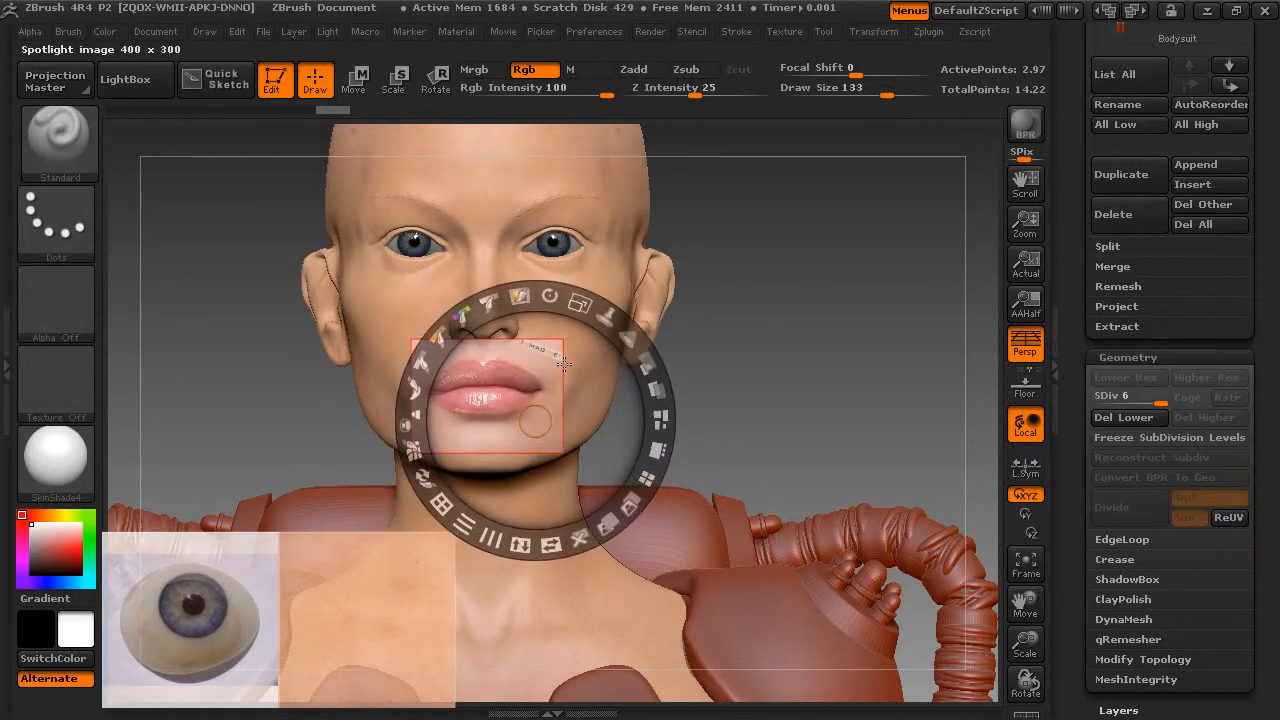
{"action": "mouse_move", "coordinate": [583, 300]}
{"action": "left_mouse_down"}
{"action": "mouse_move", "coordinate": [568, 300]}
{"action": "mouse_move", "coordinate": [579, 301]}
{"action": "left_mouse_up"}
{"action": "left_click_drag", "start_coordinate": [603, 370], "coordinate": [600, 368]}
{"action": "left_click_drag", "start_coordinate": [579, 301], "coordinate": [571, 299]}
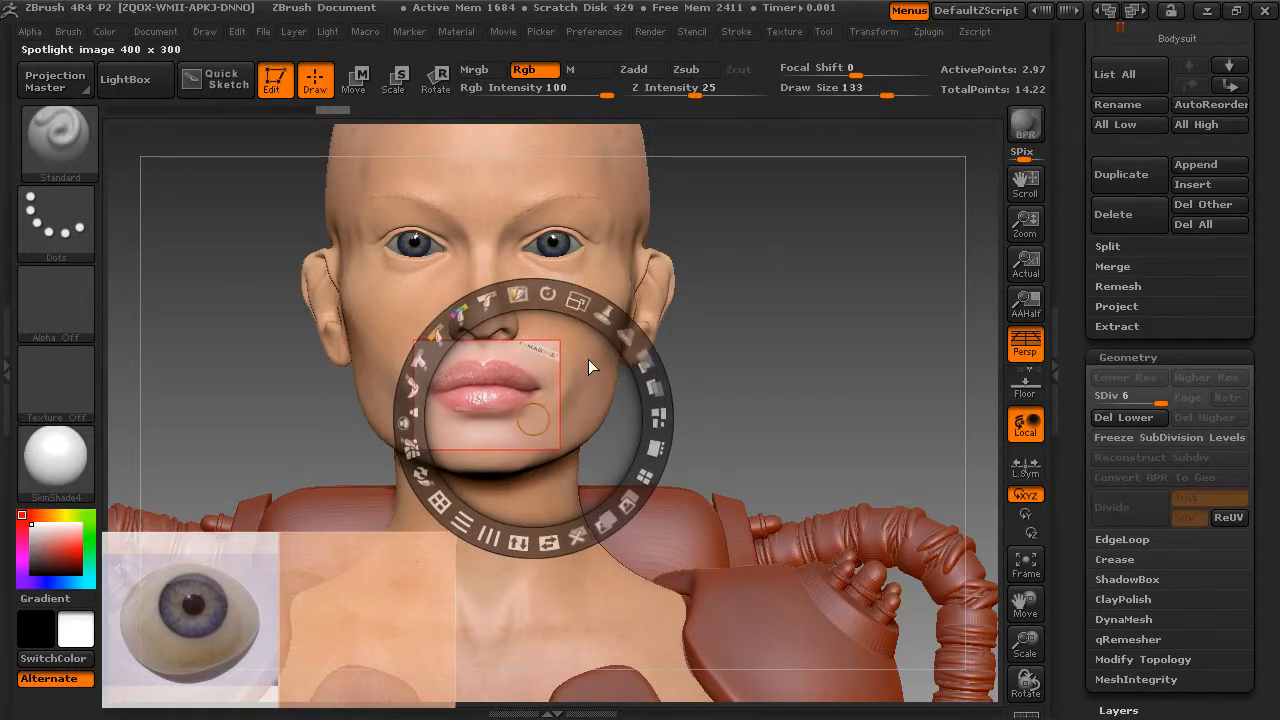
{"action": "left_click_drag", "start_coordinate": [592, 362], "coordinate": [593, 361]}
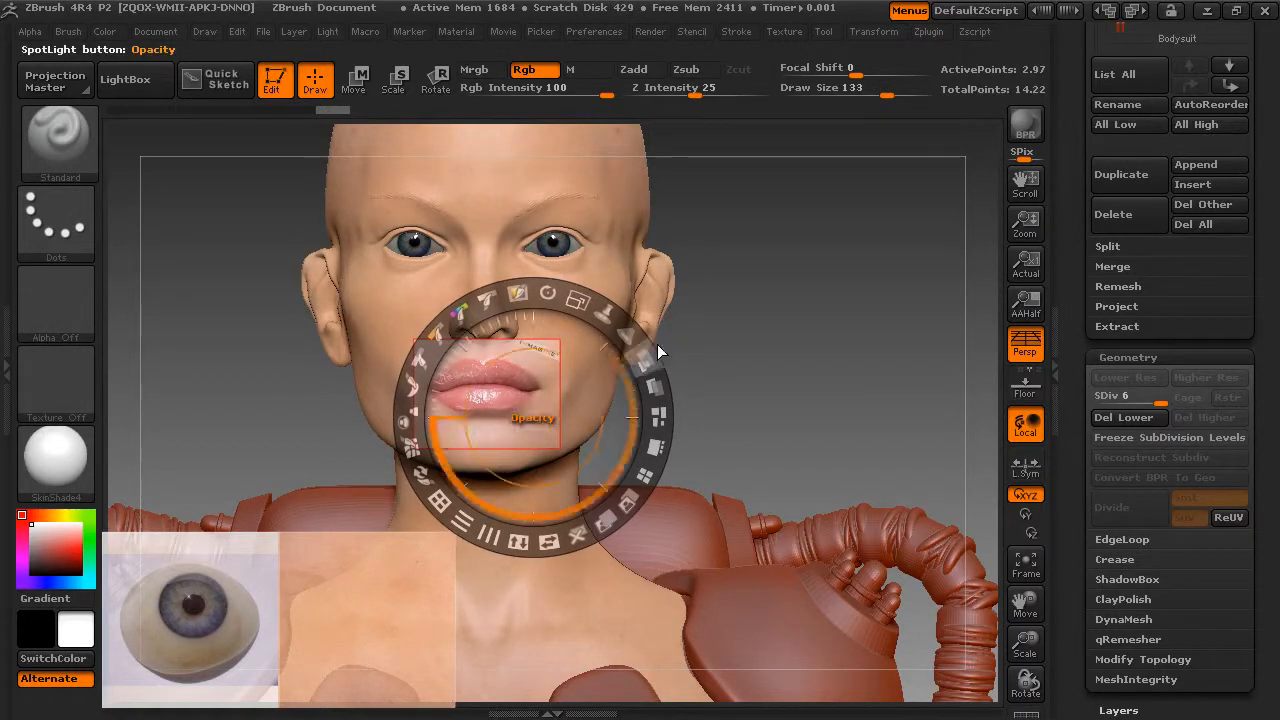
Step: Project the lips image onto the mouth with a draw size of 23, and hide Spotlight
{"action": "key", "text": "z"}
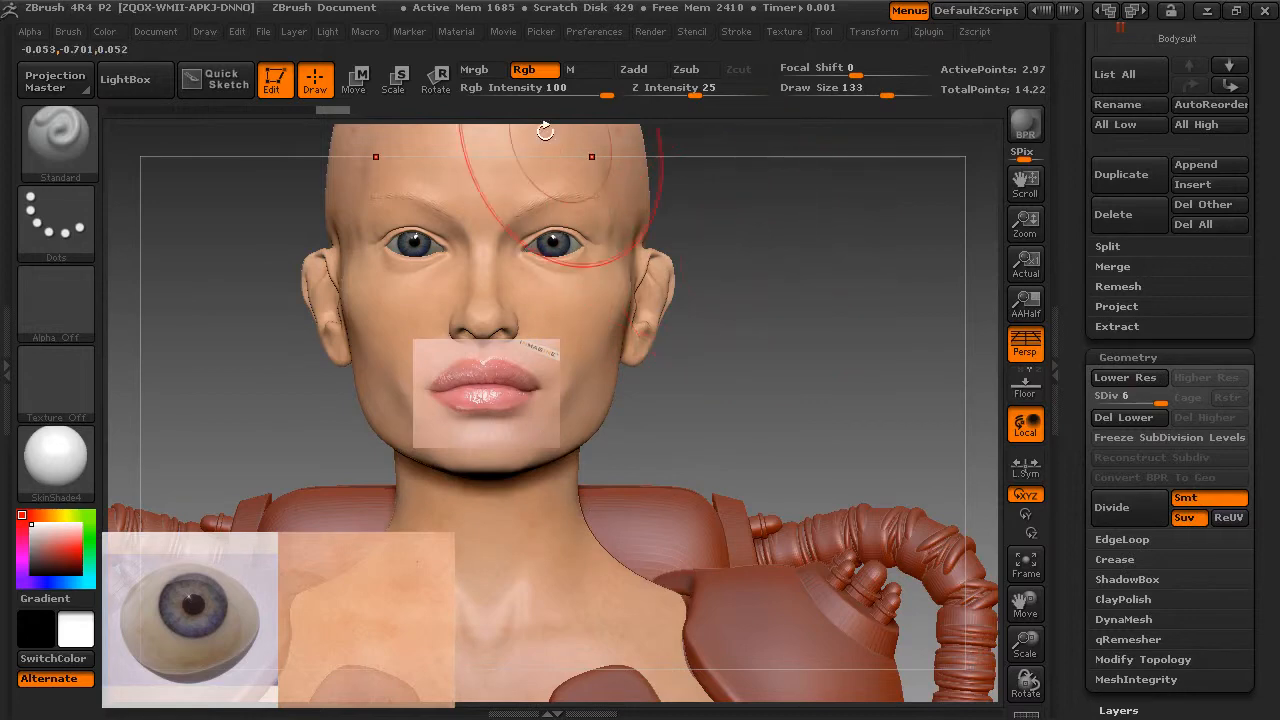
{"action": "key", "text": "space"}
{"action": "left_click_drag", "start_coordinate": [605, 218], "coordinate": [549, 217]}
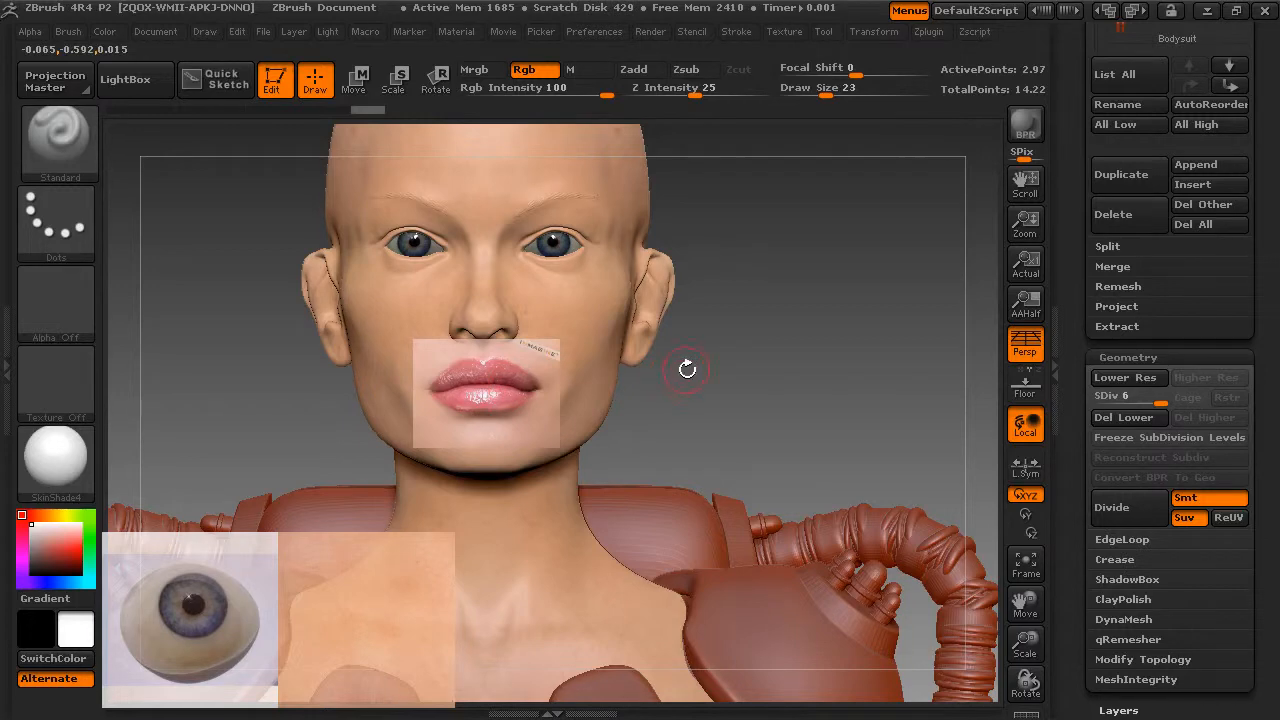
{"action": "key", "text": "shift+z"}
{"action": "left_click_drag", "start_coordinate": [759, 360], "coordinate": [748, 335]}
Step: Sample the skin colour from the cheek and clean up around the lips with a draw size of 12
{"action": "key", "text": "space"}
{"action": "left_click_drag", "start_coordinate": [584, 325], "coordinate": [562, 320]}
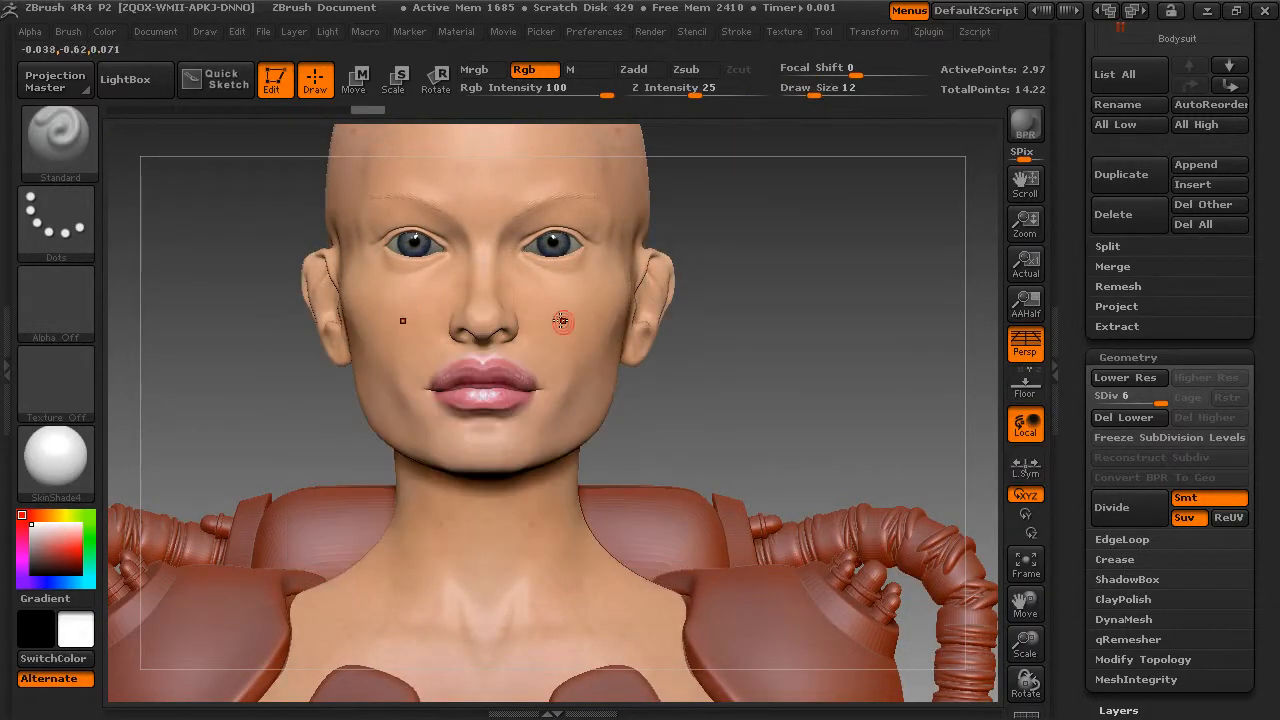
{"action": "key", "text": "c"}
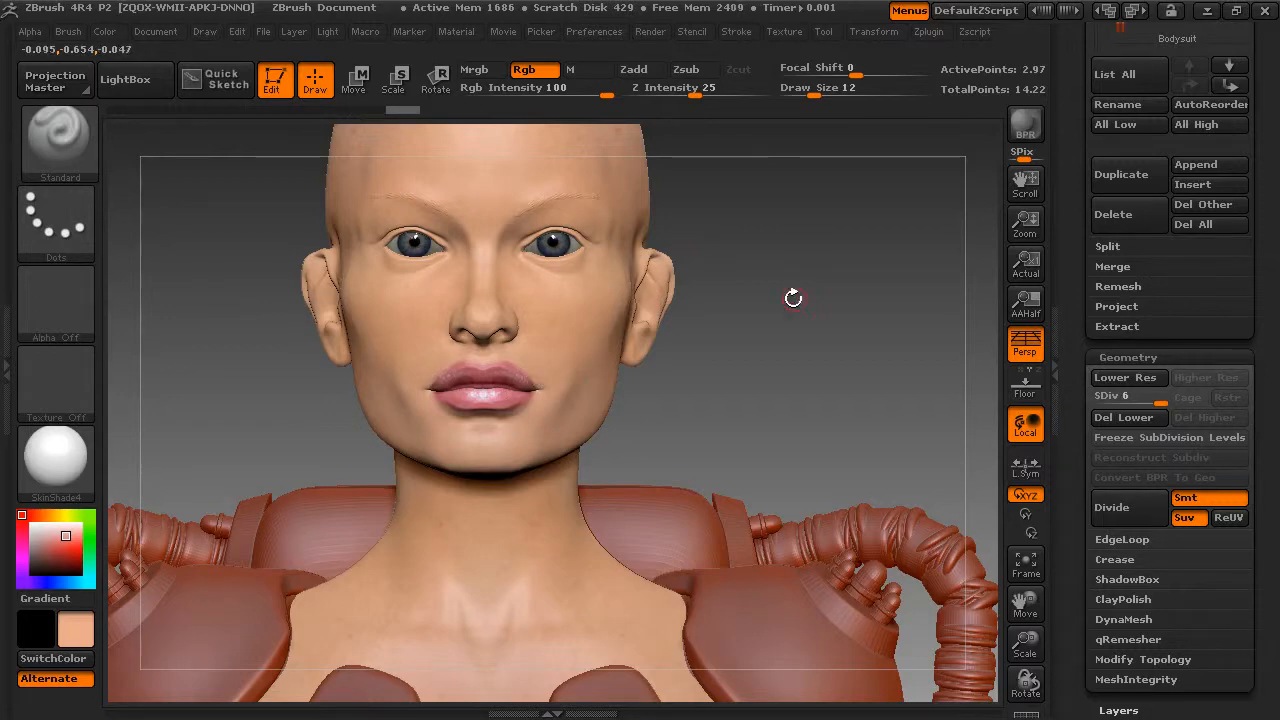
Step: Paint a soft blush on the cheeks in a deeper peach colour, with draw size 39 and RGB intensity 18
{"action": "left_click_drag", "start_coordinate": [794, 294], "coordinate": [588, 318]}
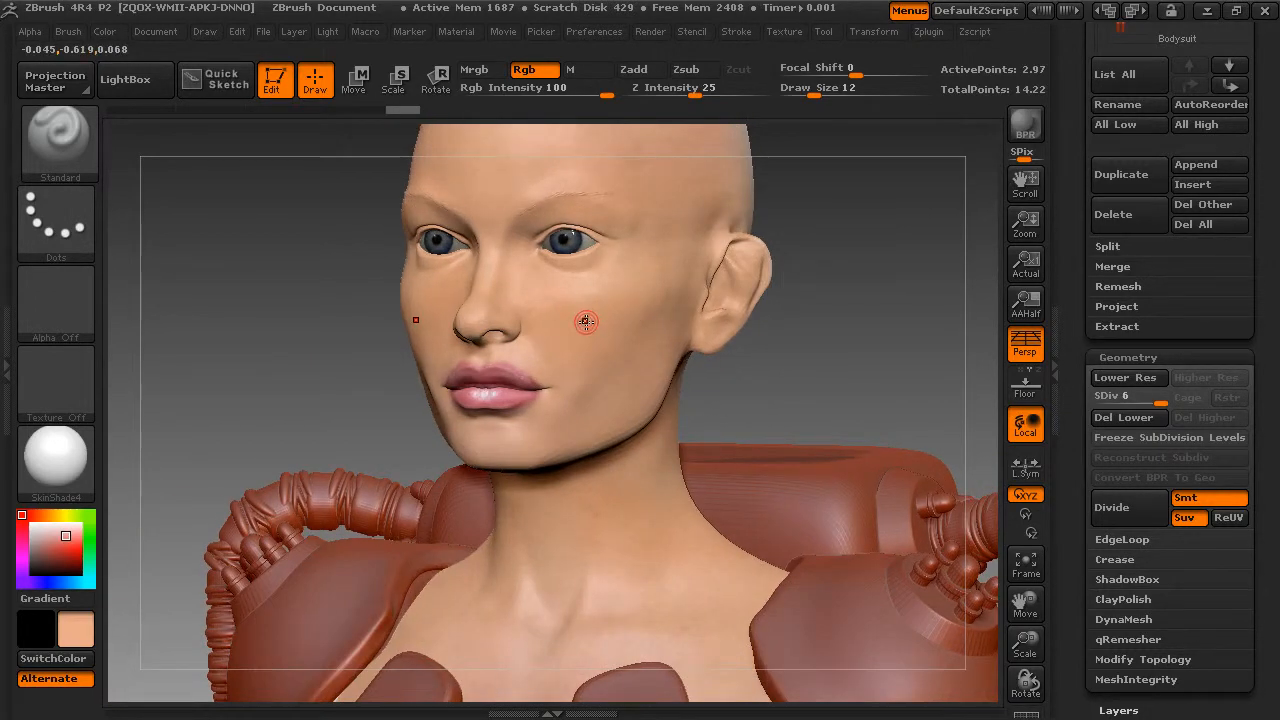
{"action": "left_click", "coordinate": [82, 617]}
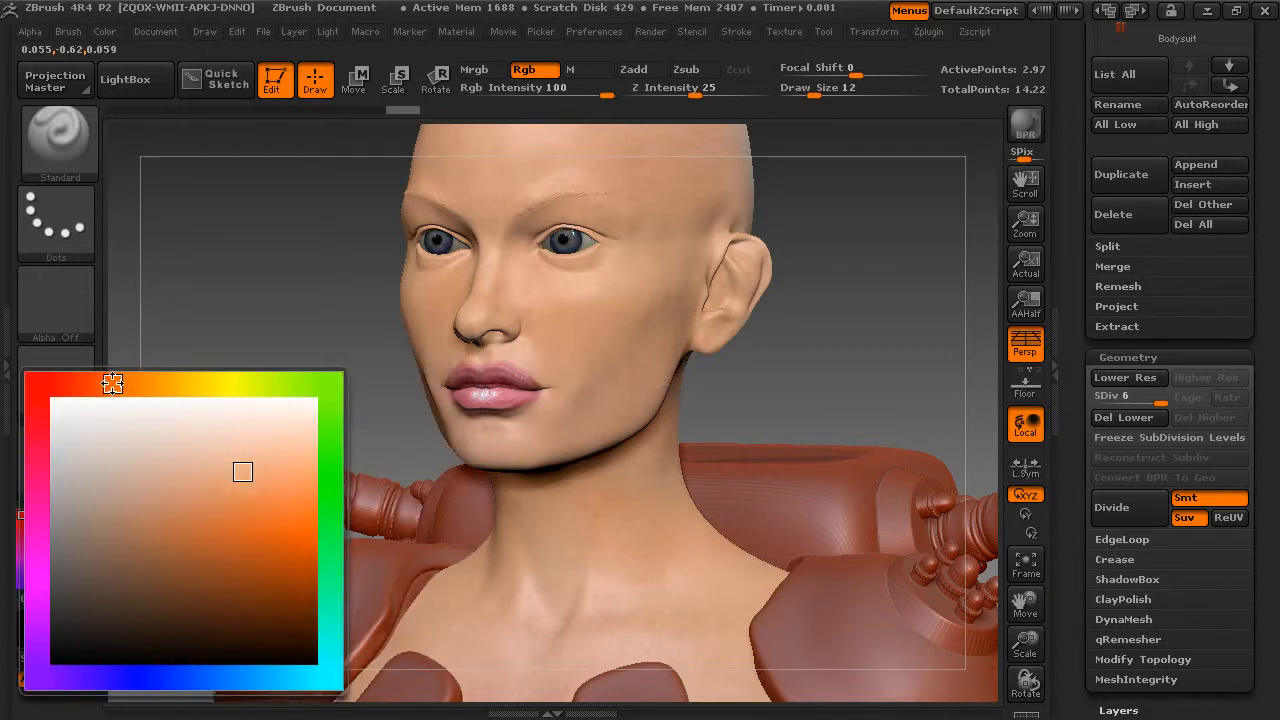
{"action": "left_click", "coordinate": [95, 620]}
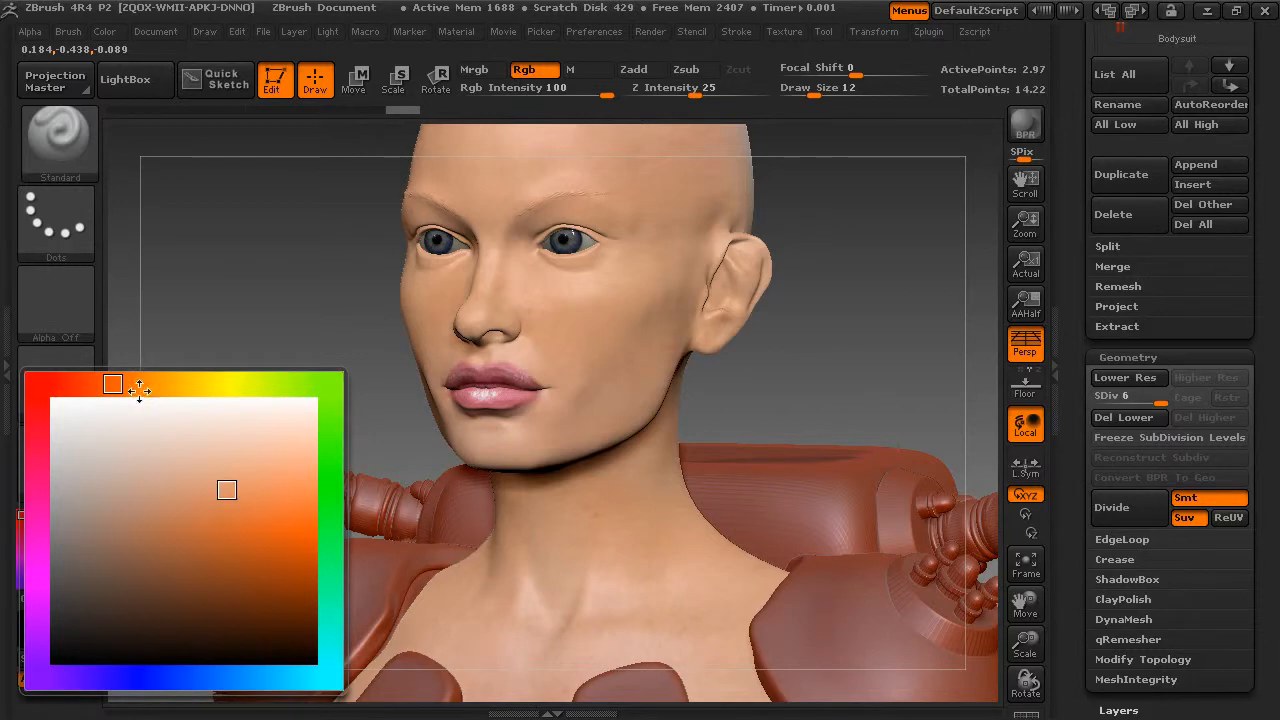
{"action": "key", "text": "space"}
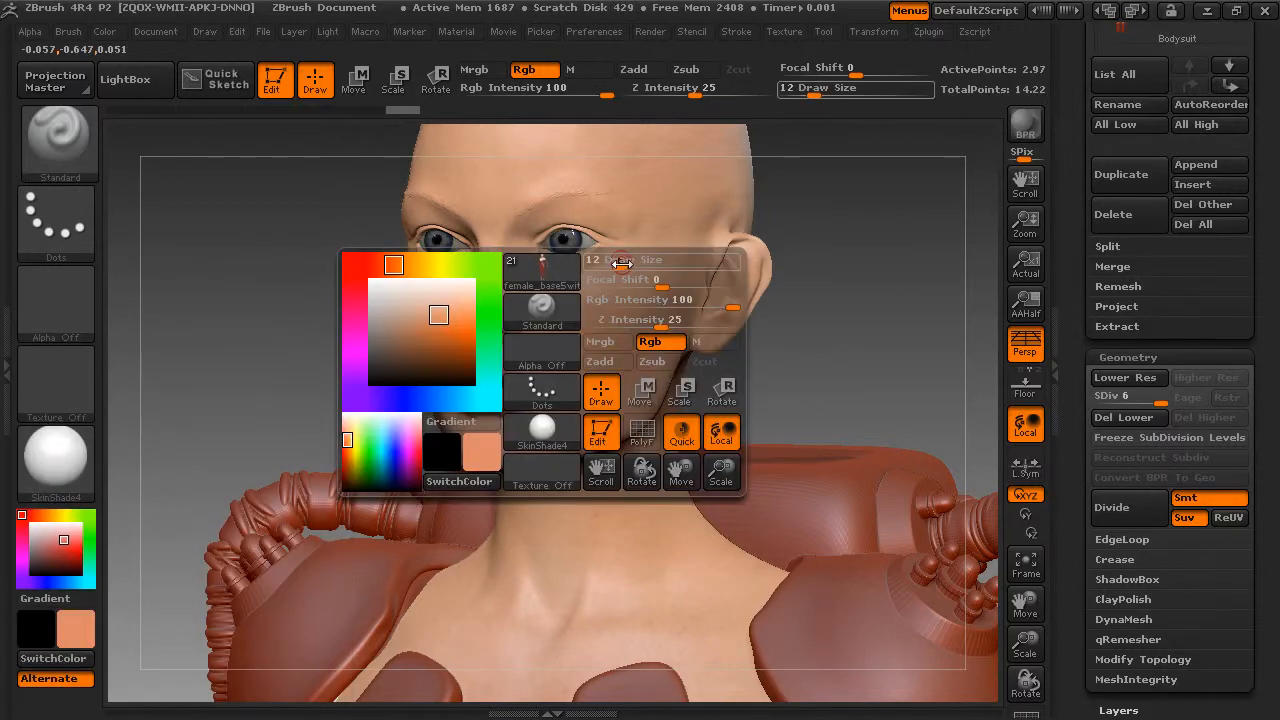
{"action": "left_click_drag", "start_coordinate": [600, 262], "coordinate": [690, 262]}
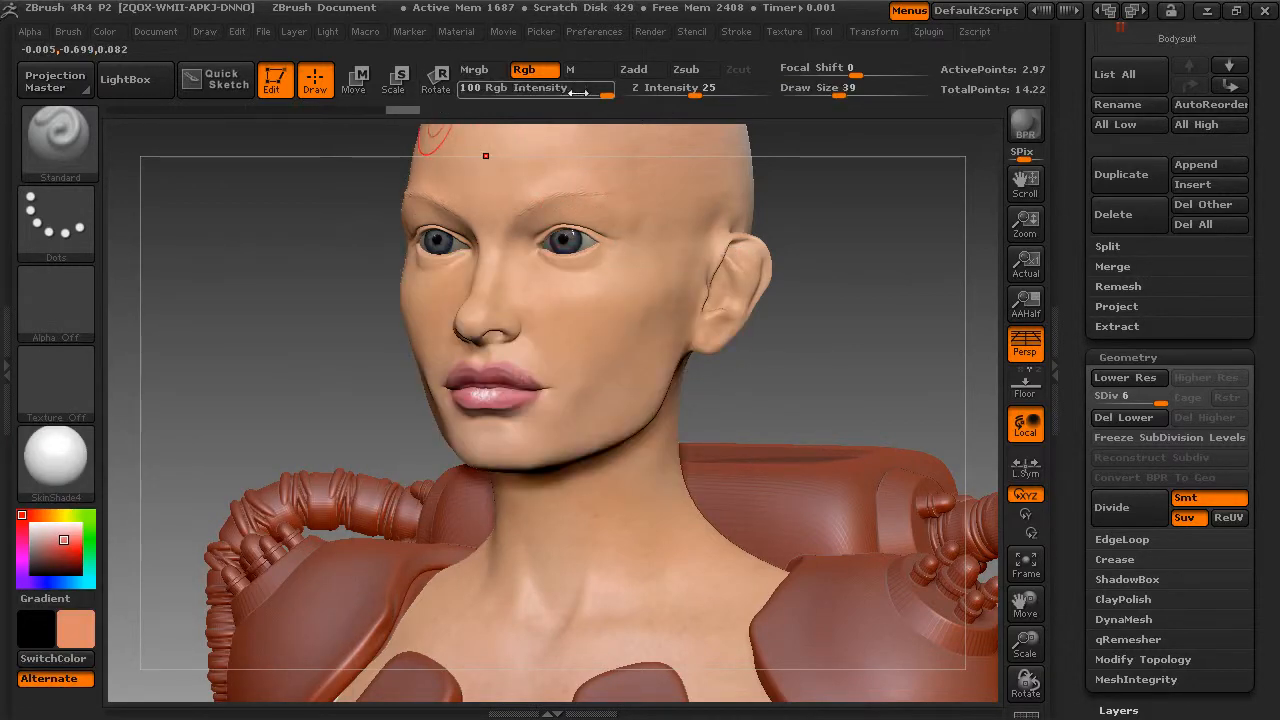
{"action": "left_click_drag", "start_coordinate": [578, 92], "coordinate": [487, 92]}
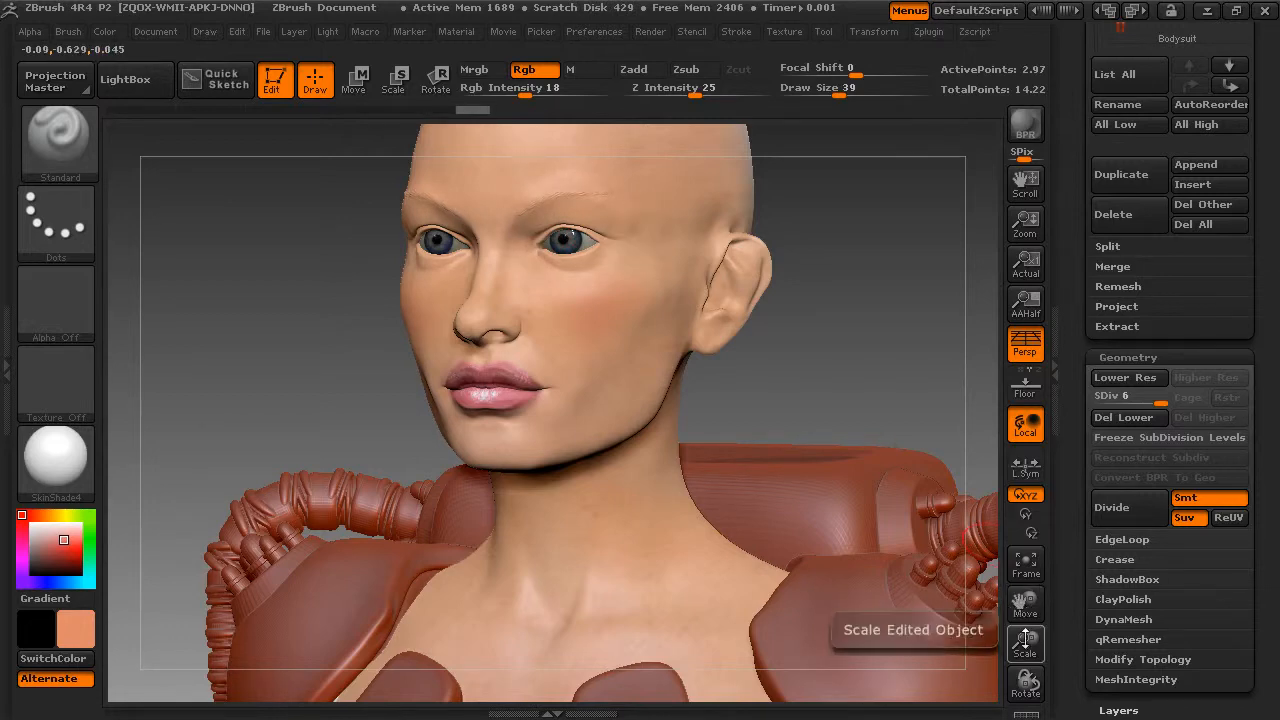
Step: Shade around the eyes with a dark reddish brown at RGB intensity 18, using draw sizes 9 and 23
{"action": "left_click_drag", "start_coordinate": [1025, 642], "coordinate": [1014, 563]}
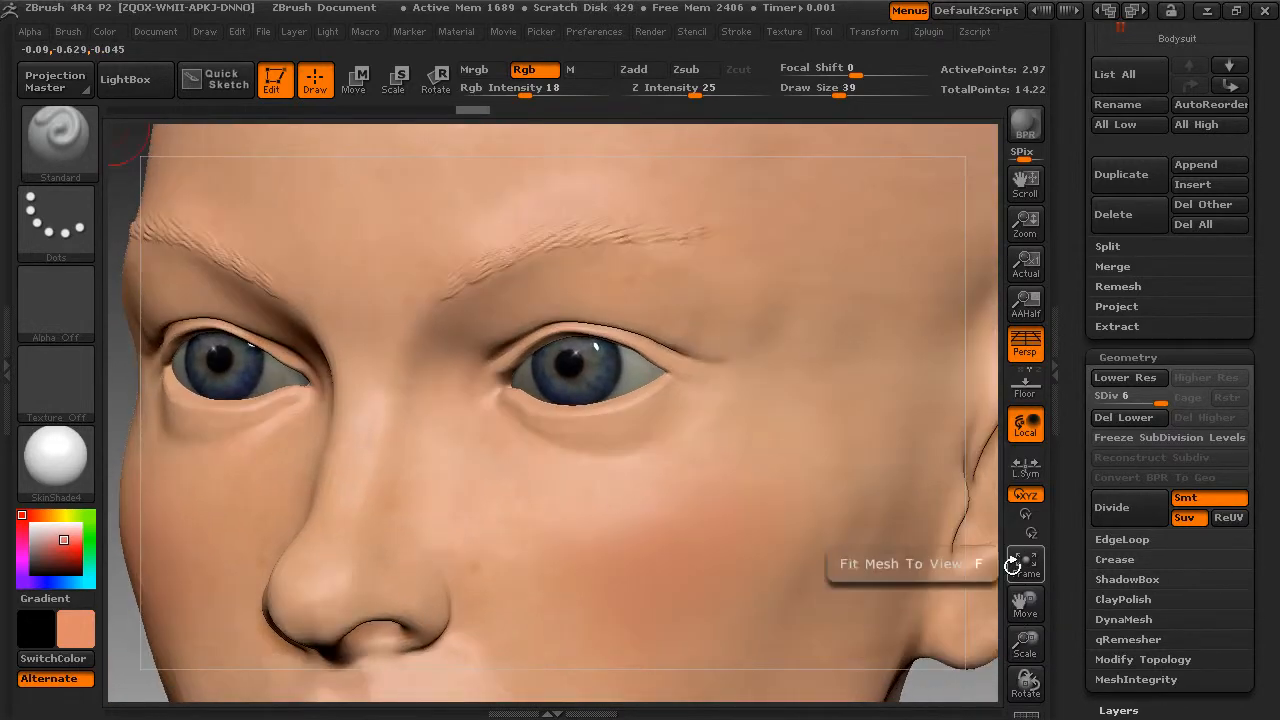
{"action": "left_click_drag", "start_coordinate": [65, 540], "coordinate": [38, 558]}
{"action": "left_click_drag", "start_coordinate": [578, 274], "coordinate": [550, 275]}
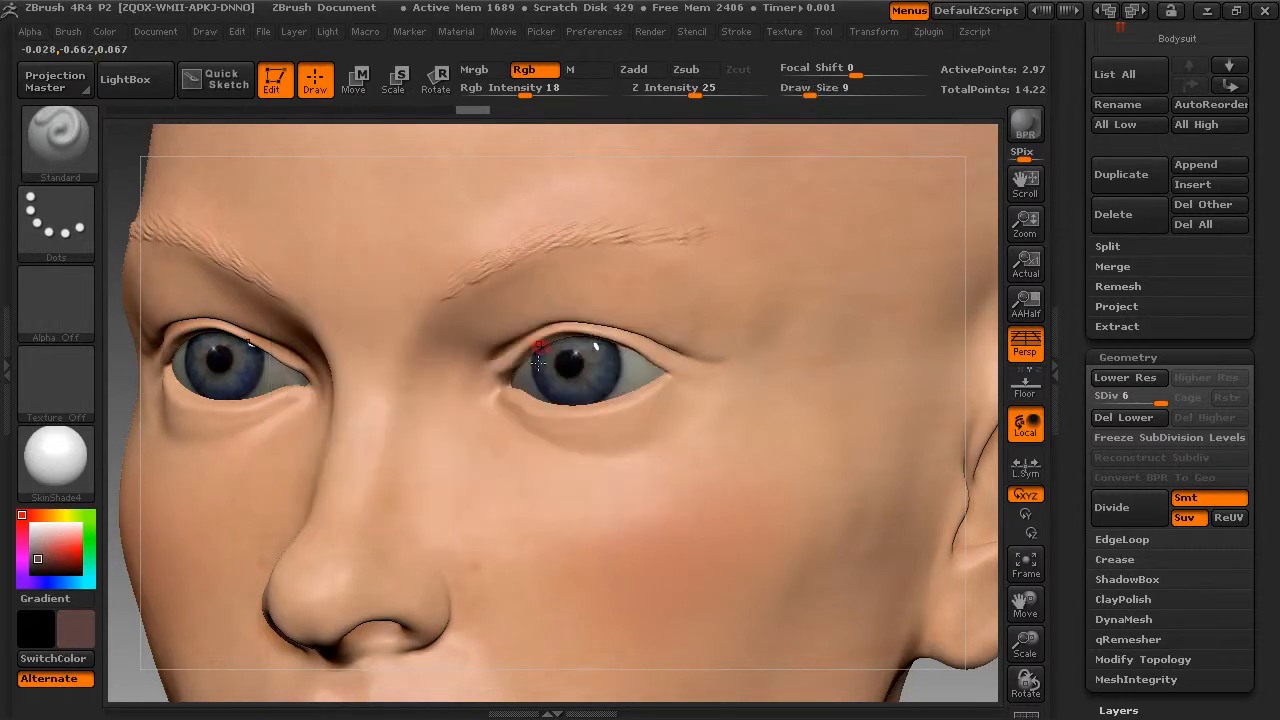
{"action": "key", "text": "space"}
{"action": "left_click", "coordinate": [588, 375]}
{"action": "left_click_drag", "start_coordinate": [512, 387], "coordinate": [520, 389]}
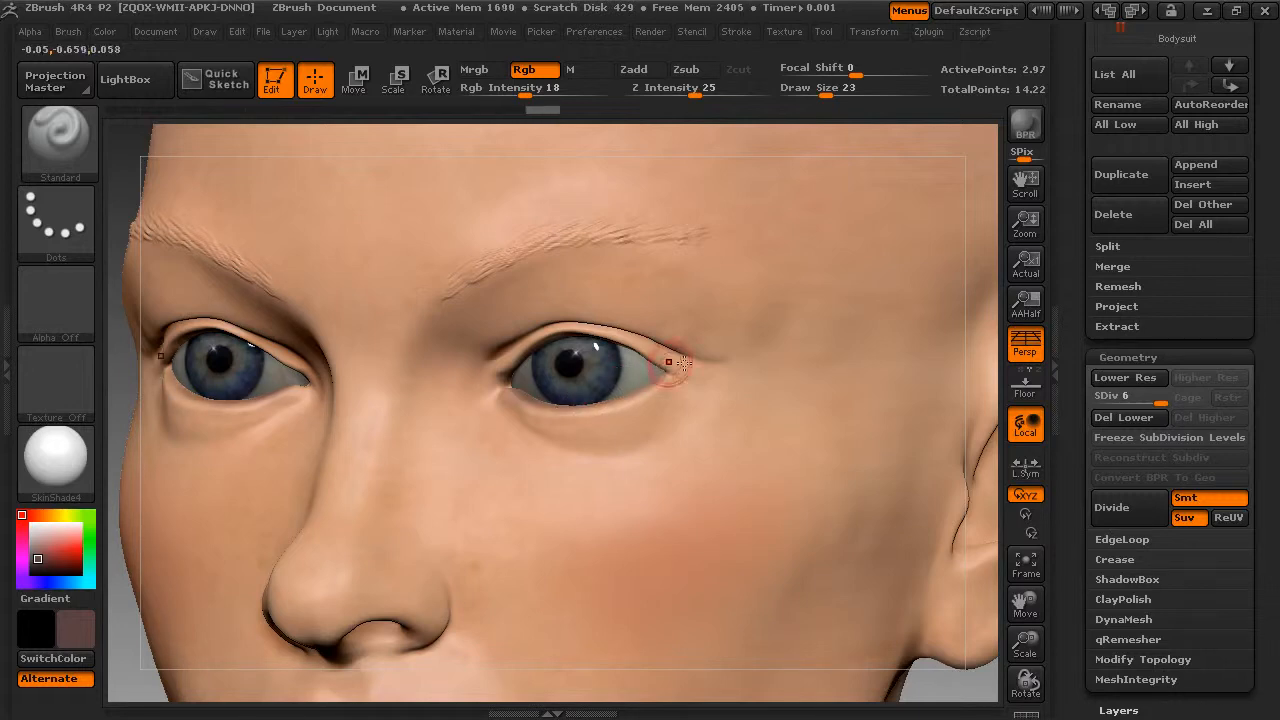
Step: Turn the Bodysuit subtool's visibility back on
{"action": "left_click_drag", "start_coordinate": [1025, 643], "coordinate": [1024, 588]}
{"action": "left_click_drag", "start_coordinate": [921, 526], "coordinate": [918, 520], "text": "shift"}
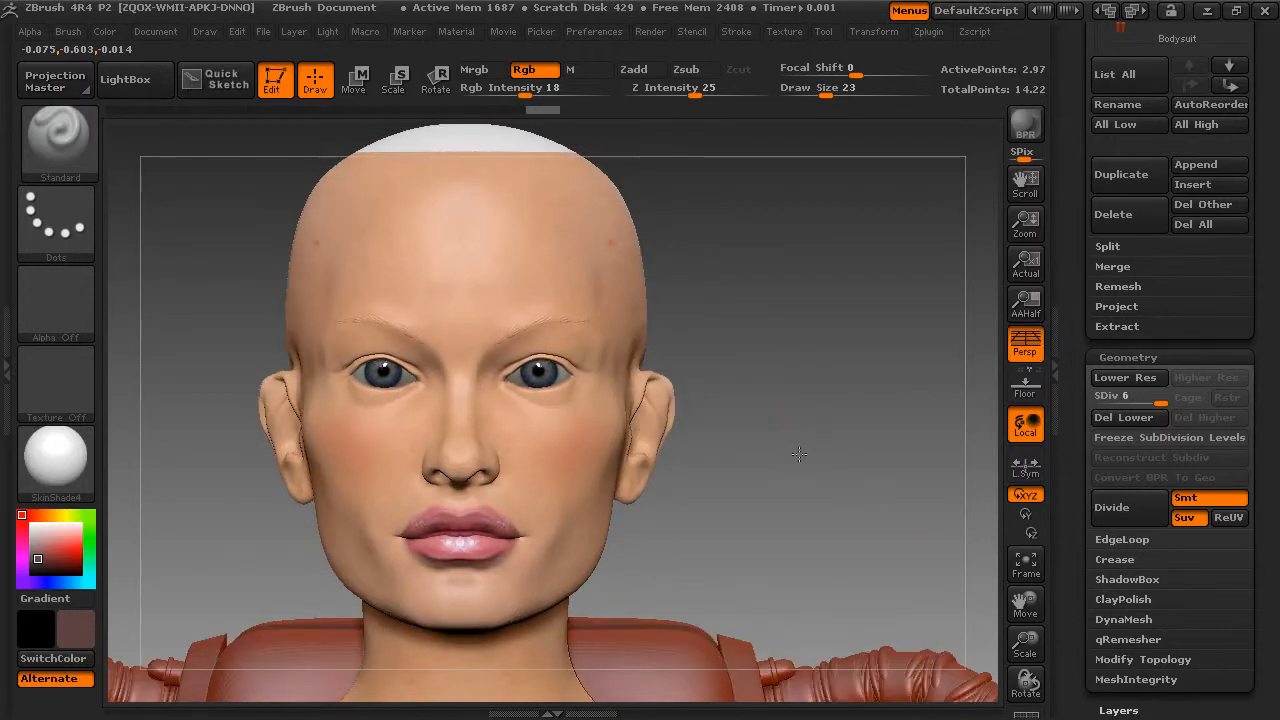
{"action": "left_click_drag", "start_coordinate": [814, 437], "coordinate": [760, 430]}
{"action": "left_click_drag", "start_coordinate": [1025, 645], "coordinate": [1014, 540]}
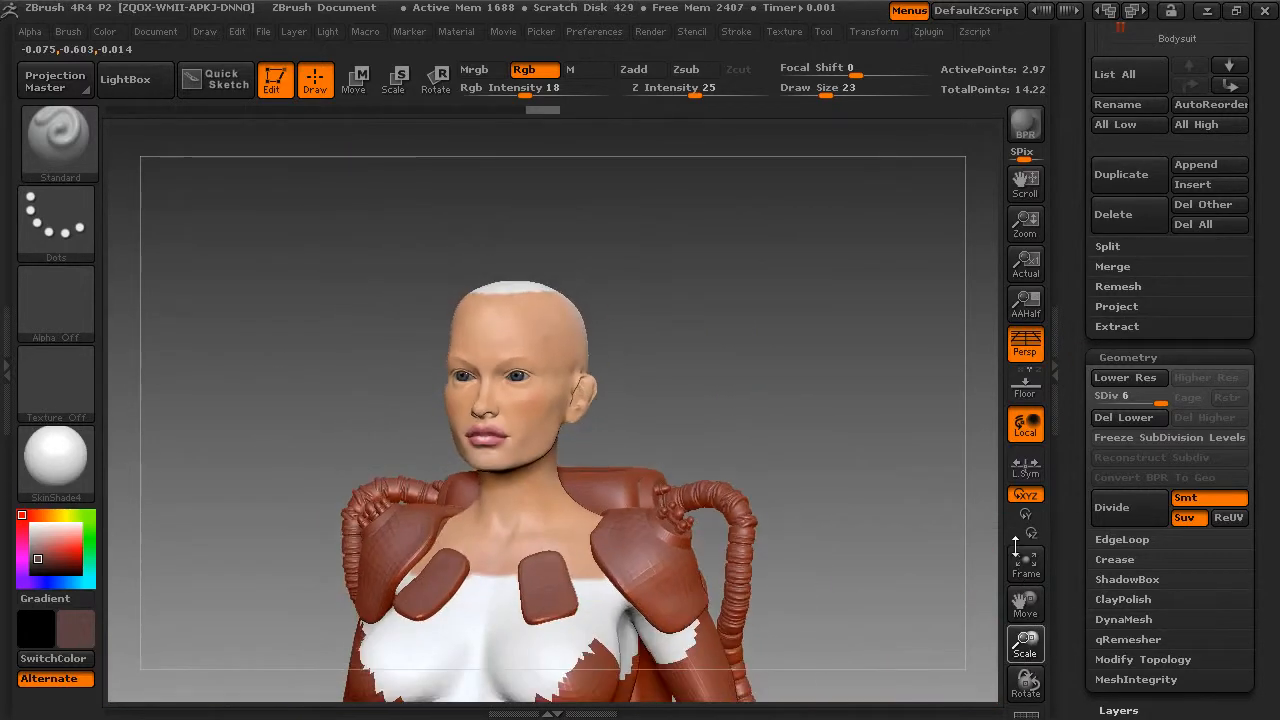
{"action": "left_click_drag", "start_coordinate": [1021, 604], "coordinate": [1008, 523]}
{"action": "left_click_drag", "start_coordinate": [855, 389], "coordinate": [862, 385], "text": "shift"}
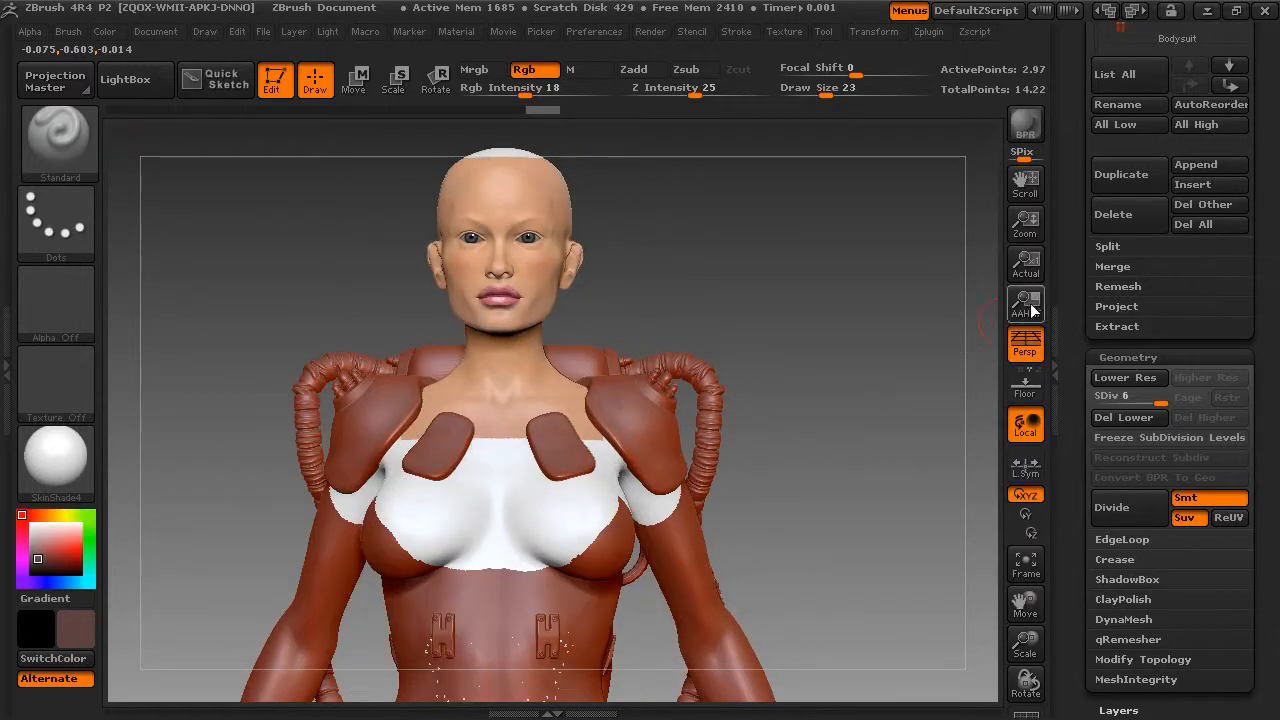
{"action": "left_click_drag", "start_coordinate": [1071, 288], "coordinate": [1070, 498]}
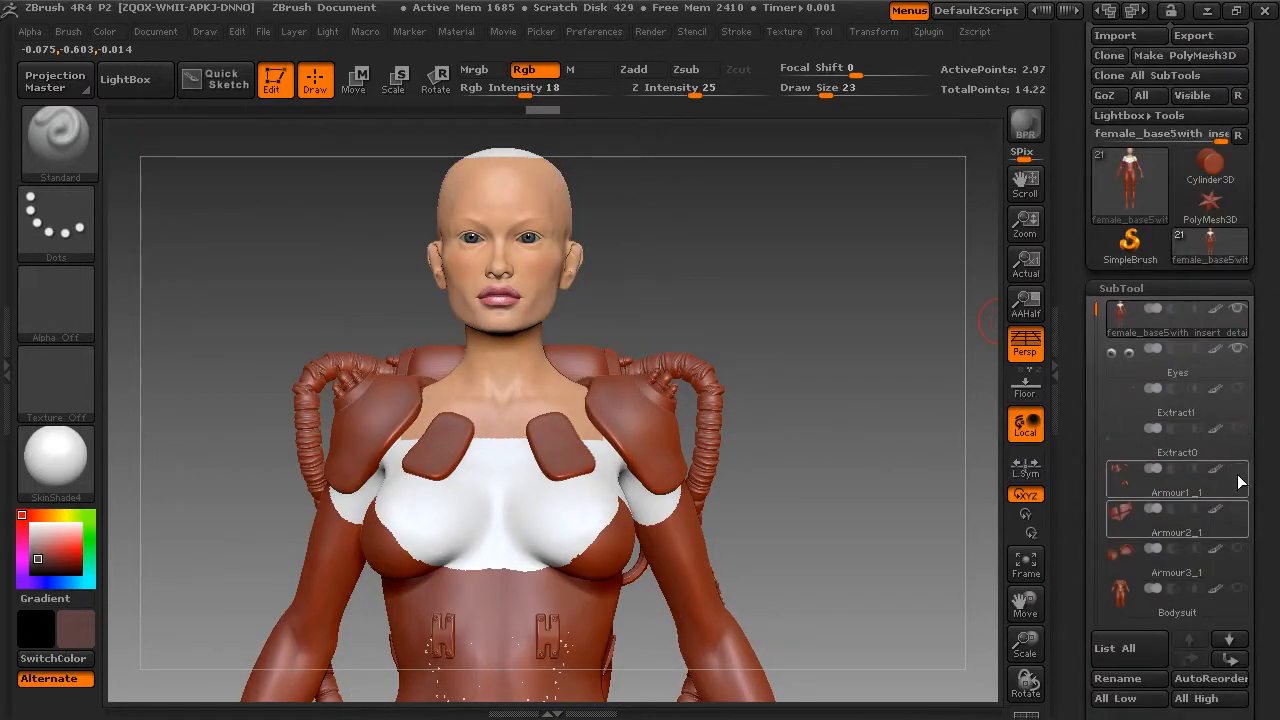
{"action": "left_click", "coordinate": [1238, 591]}
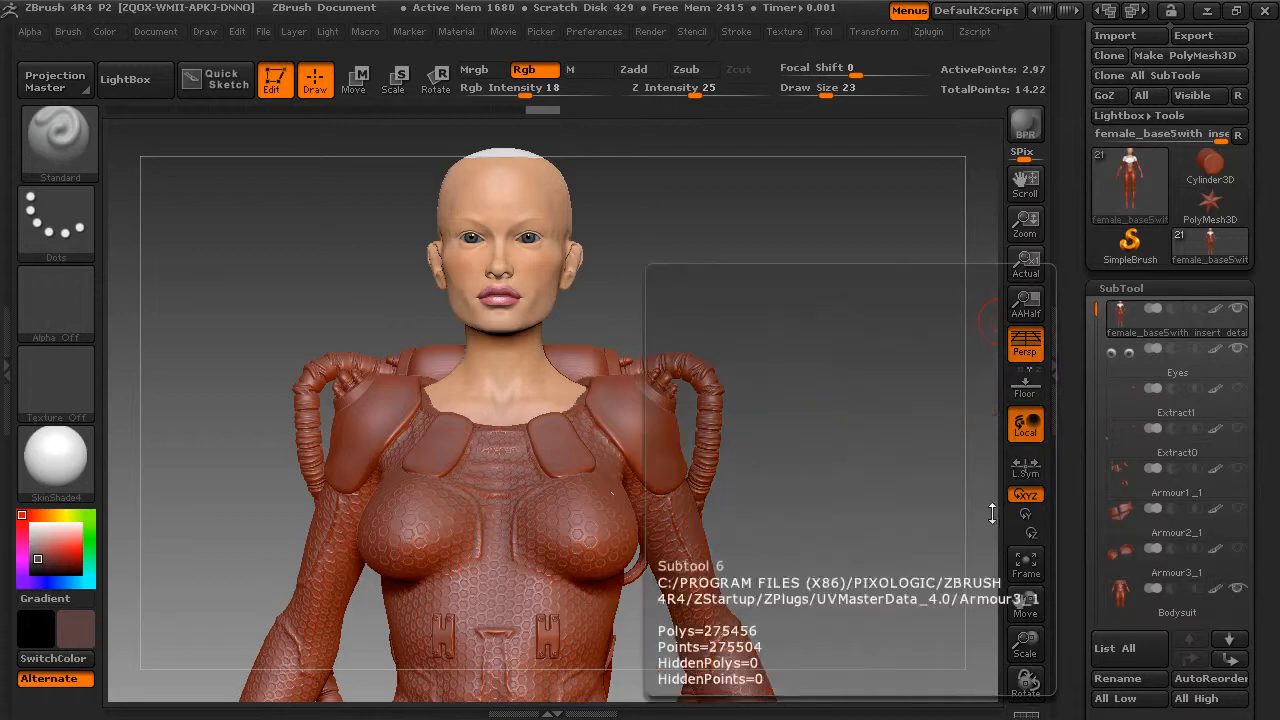
Step: Clean up the upper lip's edge with sampled skin colour, using draw size 11 and RGB intensity 100
{"action": "left_click_drag", "start_coordinate": [877, 442], "coordinate": [905, 443]}
{"action": "left_click_drag", "start_coordinate": [1023, 640], "coordinate": [1030, 662]}
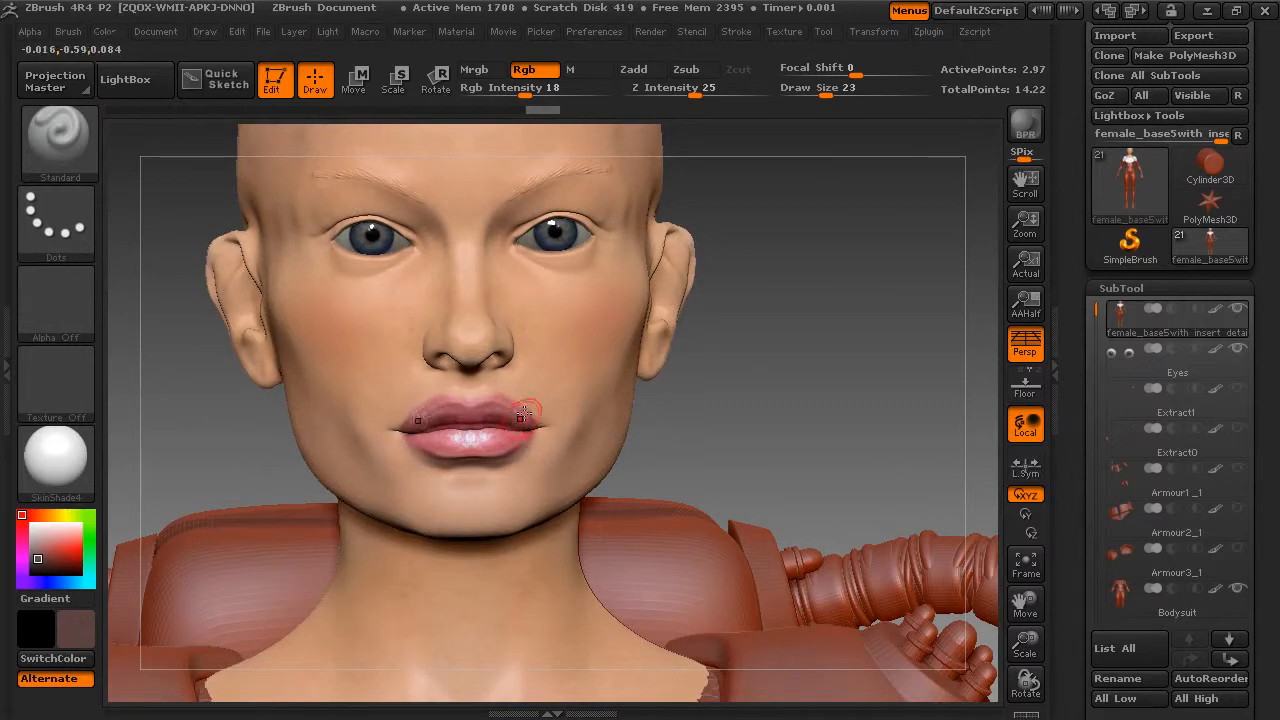
{"action": "key", "text": "space"}
{"action": "left_click_drag", "start_coordinate": [536, 381], "coordinate": [530, 381]}
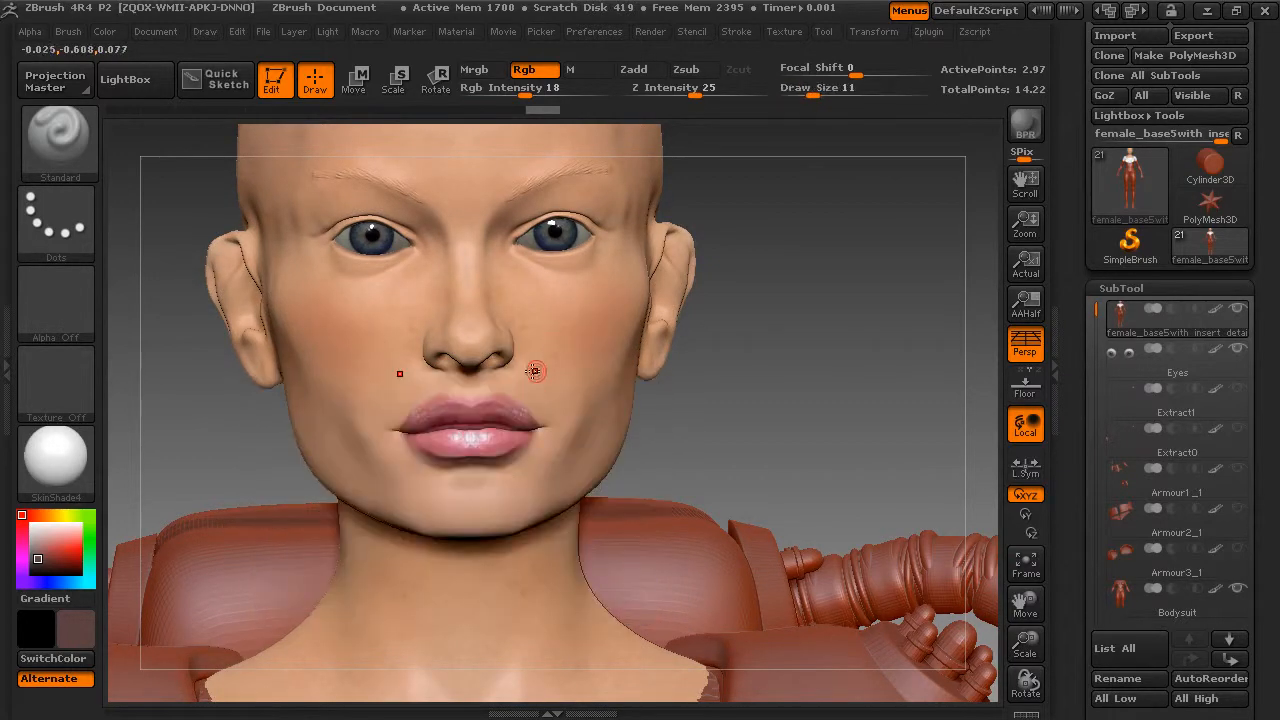
{"action": "key", "text": "c"}
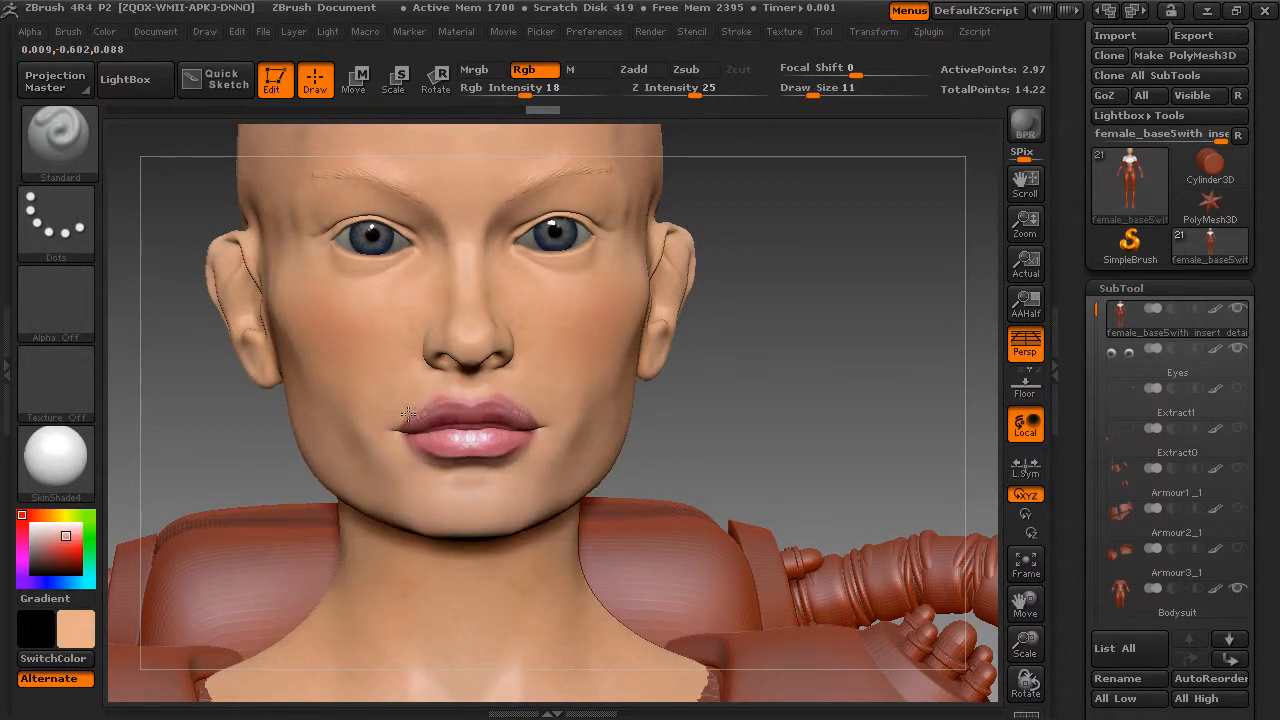
{"action": "left_click_drag", "start_coordinate": [532, 92], "coordinate": [611, 92]}
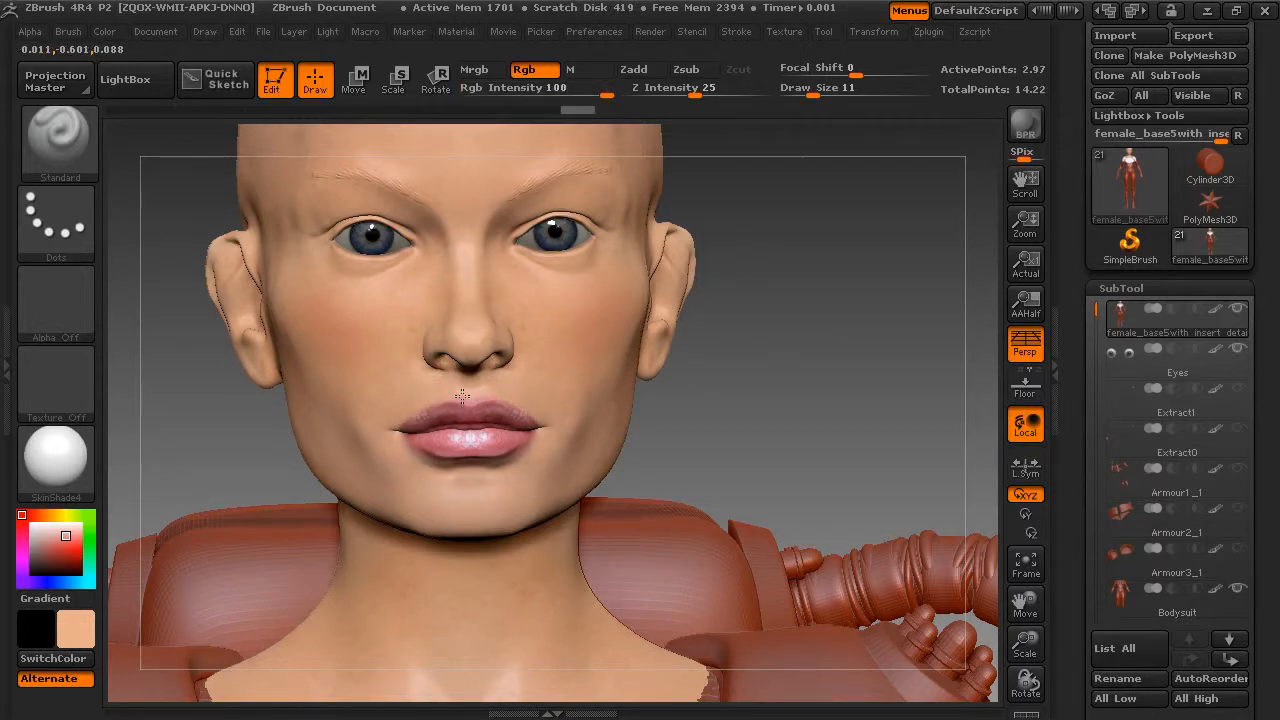
{"action": "mouse_move", "coordinate": [420, 397]}
{"action": "left_mouse_down"}
{"action": "mouse_move", "coordinate": [430, 389]}
{"action": "mouse_move", "coordinate": [420, 394]}
{"action": "left_mouse_up"}
Step: Paint the eyebrows brown with a draw size of 7, and refine them with a draw size of 3
{"action": "left_click_drag", "start_coordinate": [1026, 603], "coordinate": [1036, 712]}
{"action": "left_click_drag", "start_coordinate": [767, 368], "coordinate": [732, 354]}
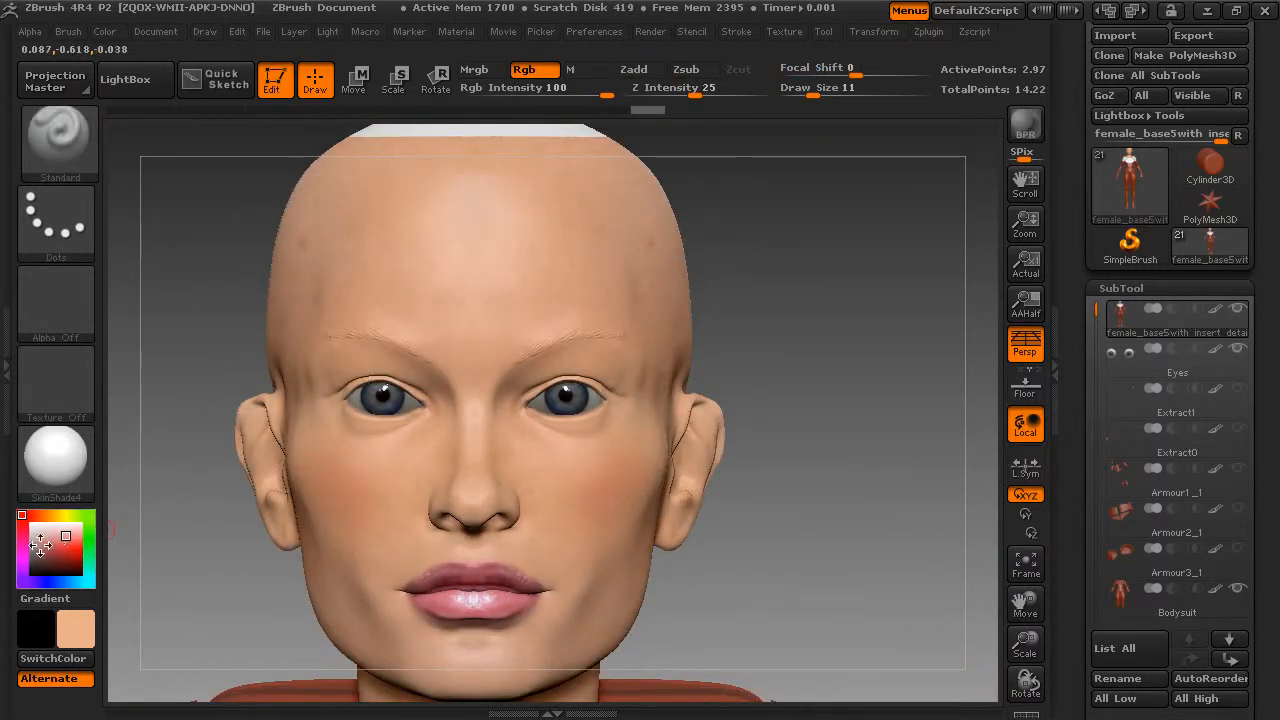
{"action": "left_click_drag", "start_coordinate": [56, 515], "coordinate": [61, 561]}
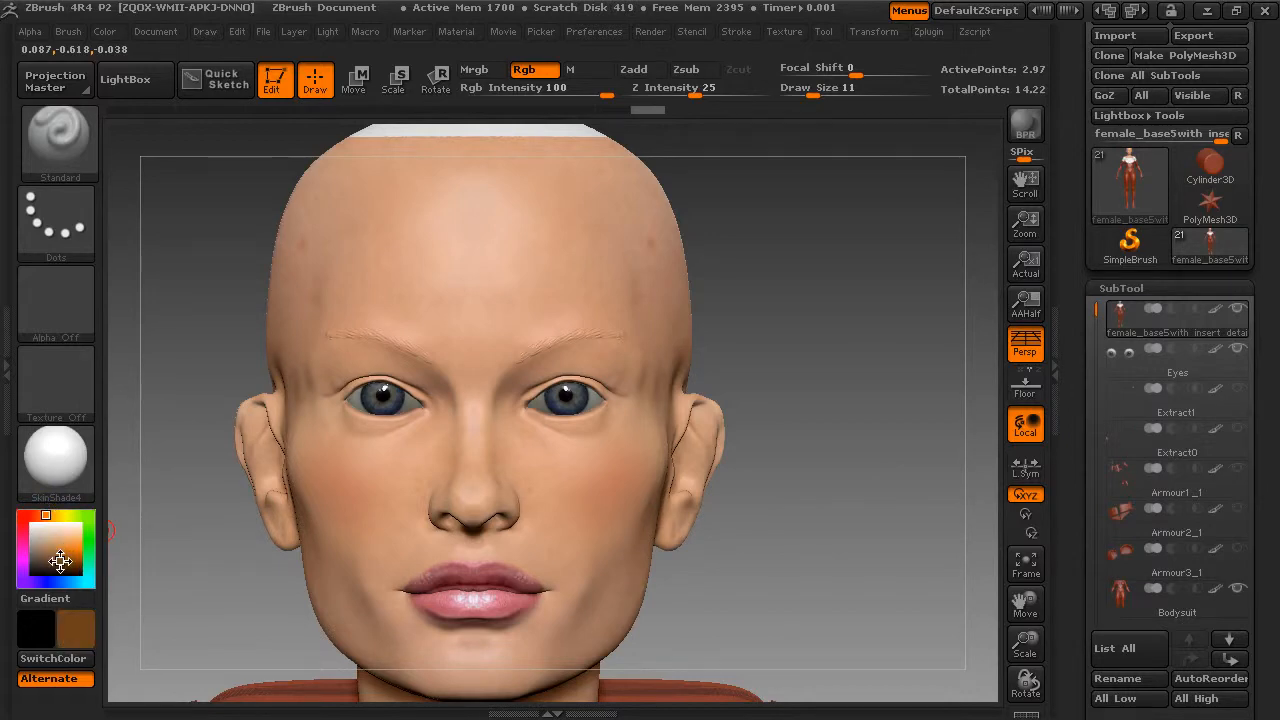
{"action": "key", "text": "space"}
{"action": "left_click_drag", "start_coordinate": [580, 316], "coordinate": [569, 316]}
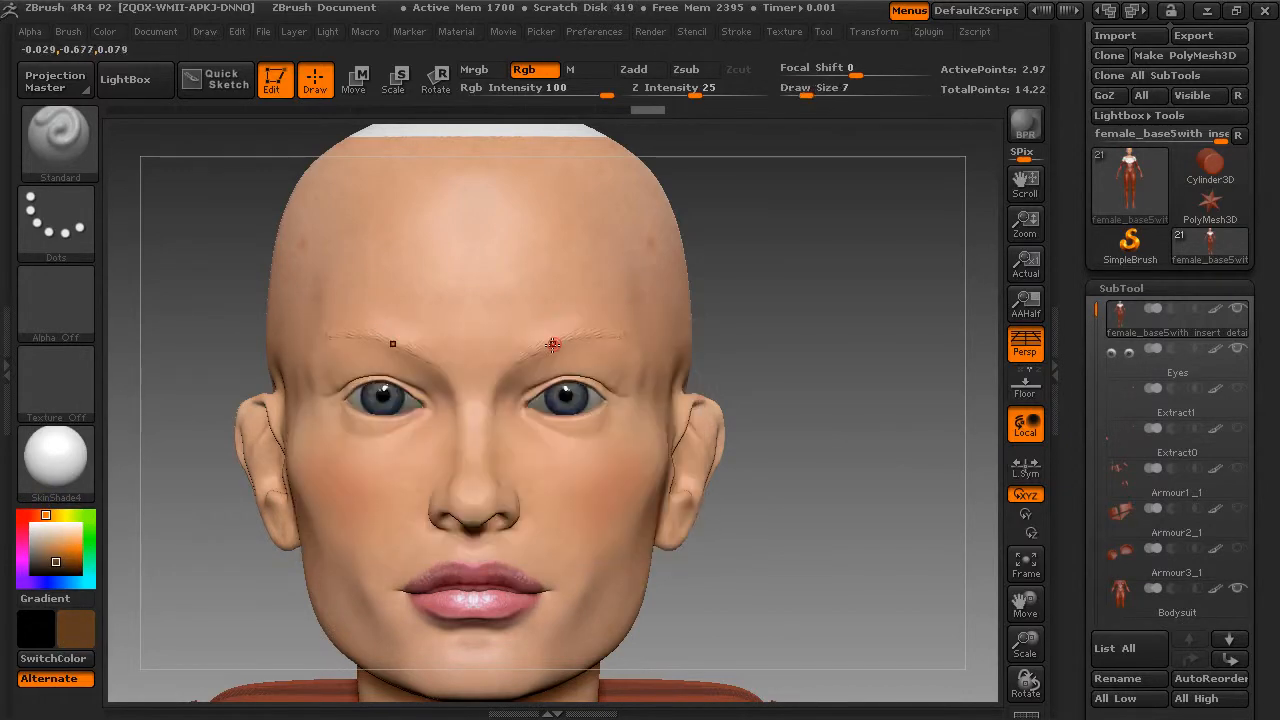
{"action": "mouse_move", "coordinate": [533, 355]}
{"action": "left_mouse_down"}
{"action": "mouse_move", "coordinate": [574, 329]}
{"action": "mouse_move", "coordinate": [570, 340]}
{"action": "mouse_move", "coordinate": [624, 337]}
{"action": "left_mouse_up"}
{"action": "key", "text": "space"}
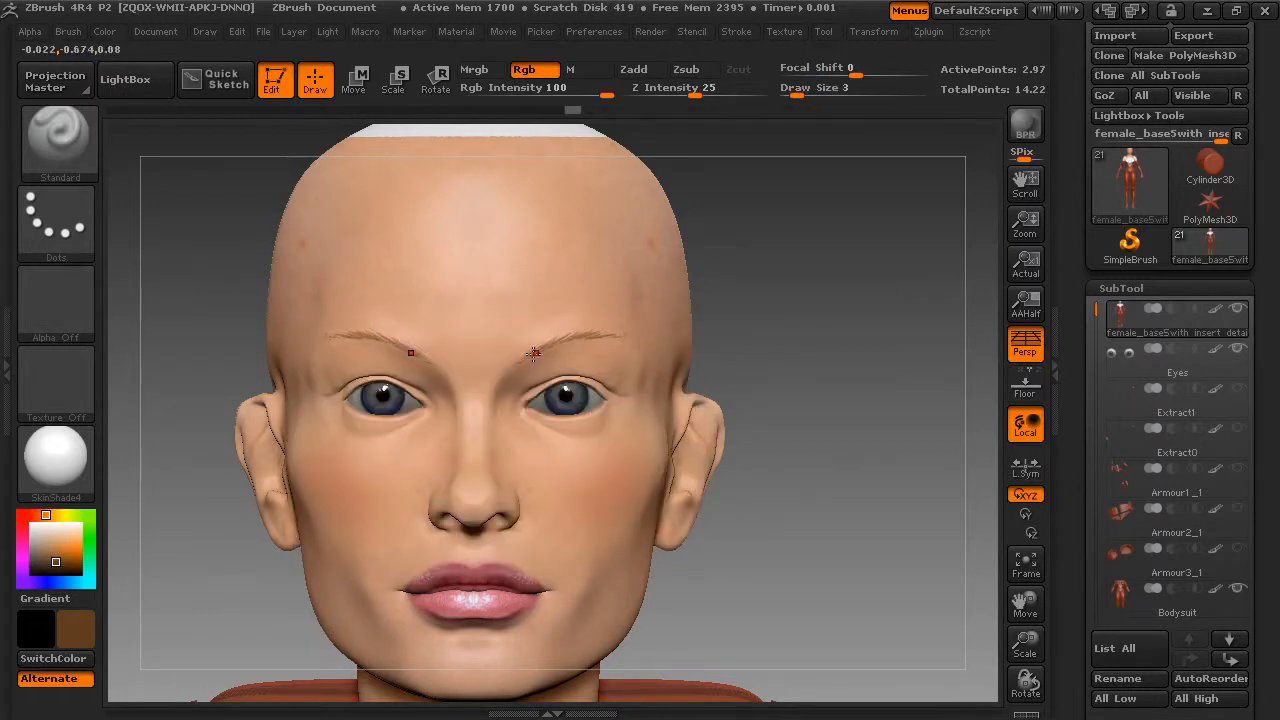
{"action": "left_click_drag", "start_coordinate": [546, 342], "coordinate": [563, 337]}
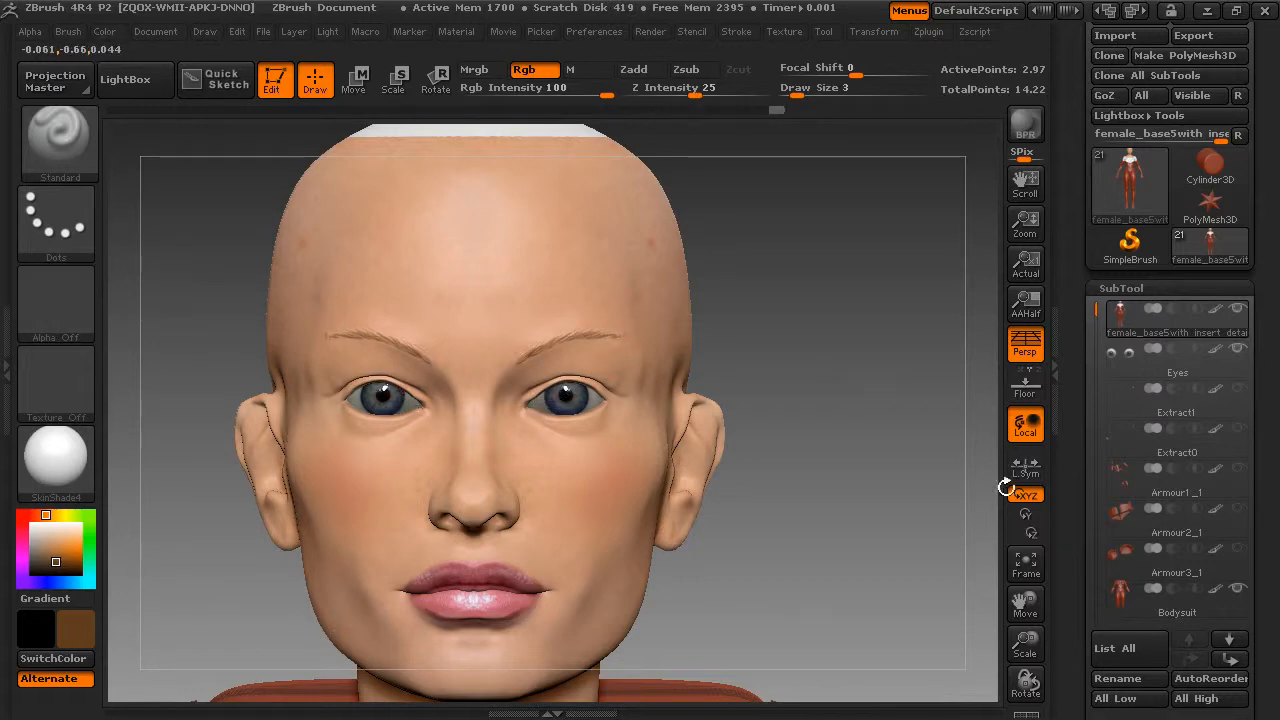
{"action": "left_click_drag", "start_coordinate": [1024, 644], "coordinate": [1036, 521]}
{"action": "left_click", "coordinate": [786, 31]}
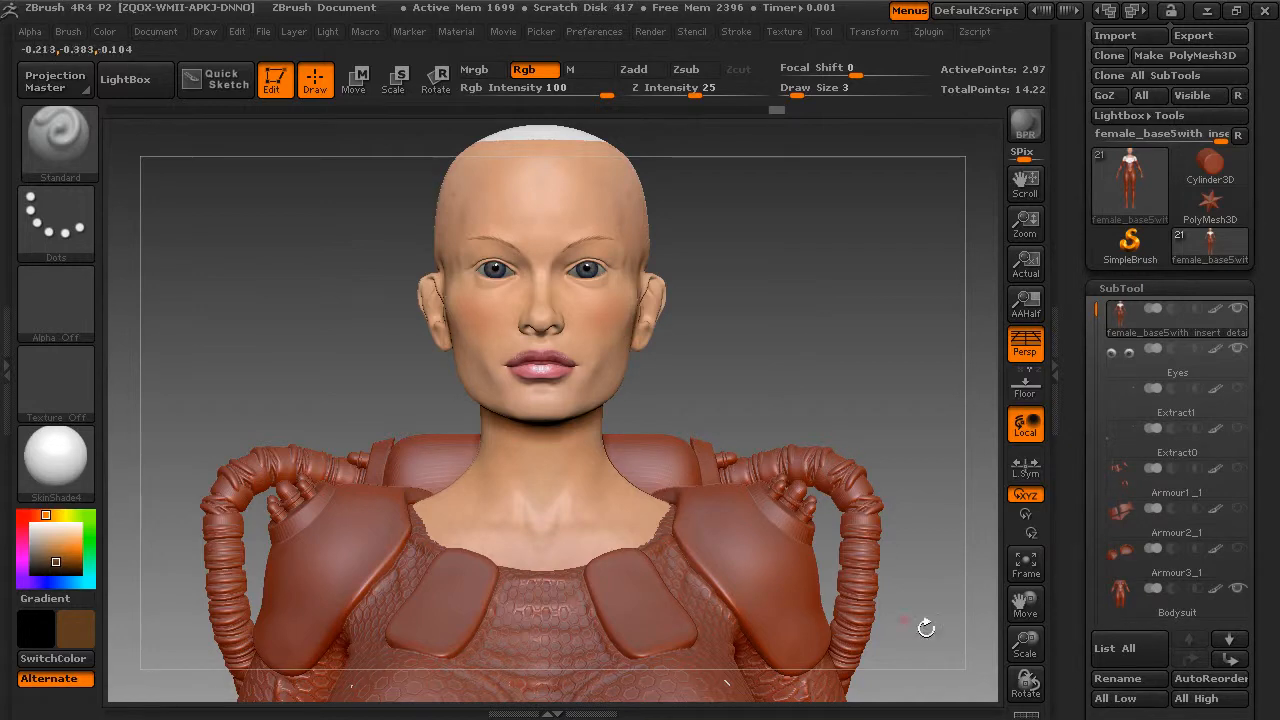
{"action": "left_click_drag", "start_coordinate": [1018, 643], "coordinate": [971, 450]}
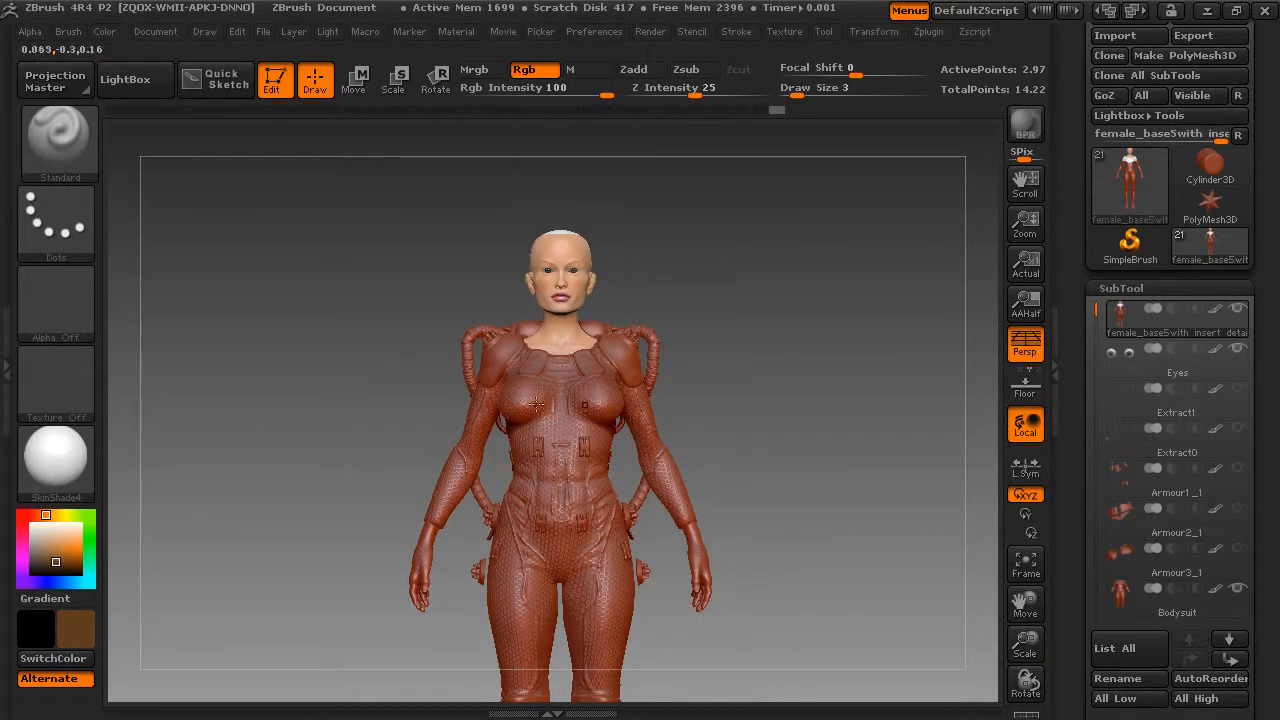